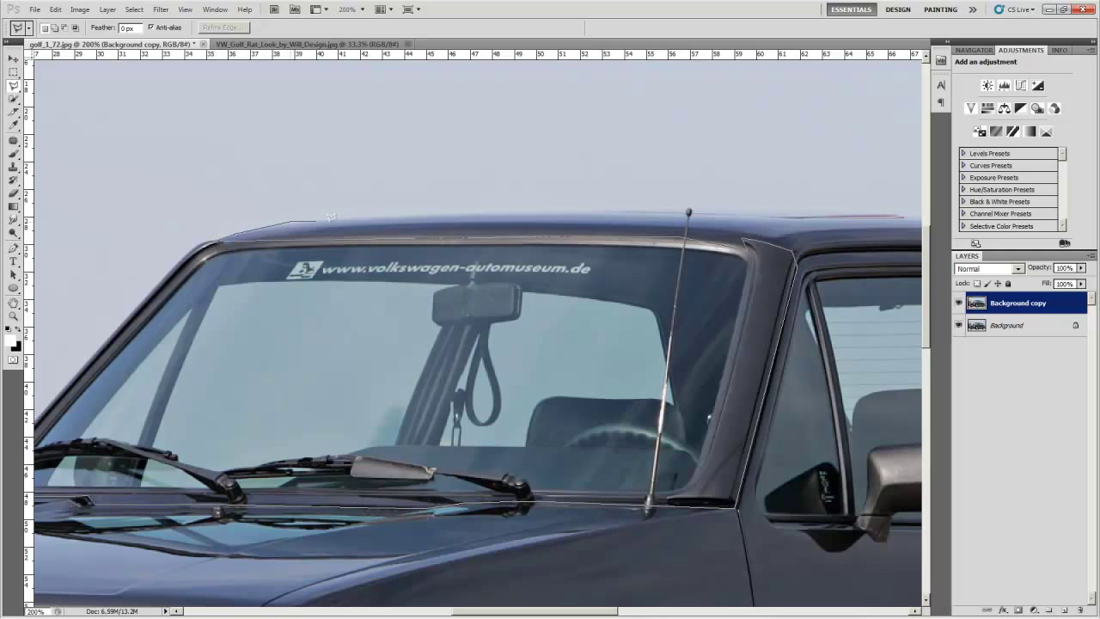
Step: Continue the polygonal selection along the car's roofline and down the rear edge to the back bumper
scroll(884, 212, right, 3)
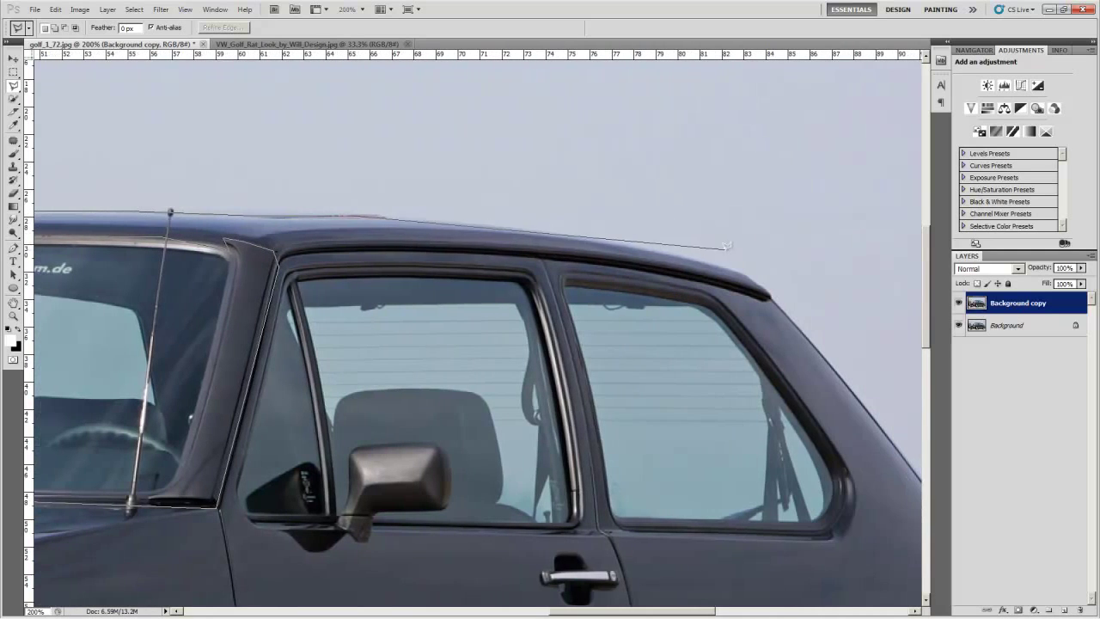
click(495, 224)
scroll(784, 320, right, 3)
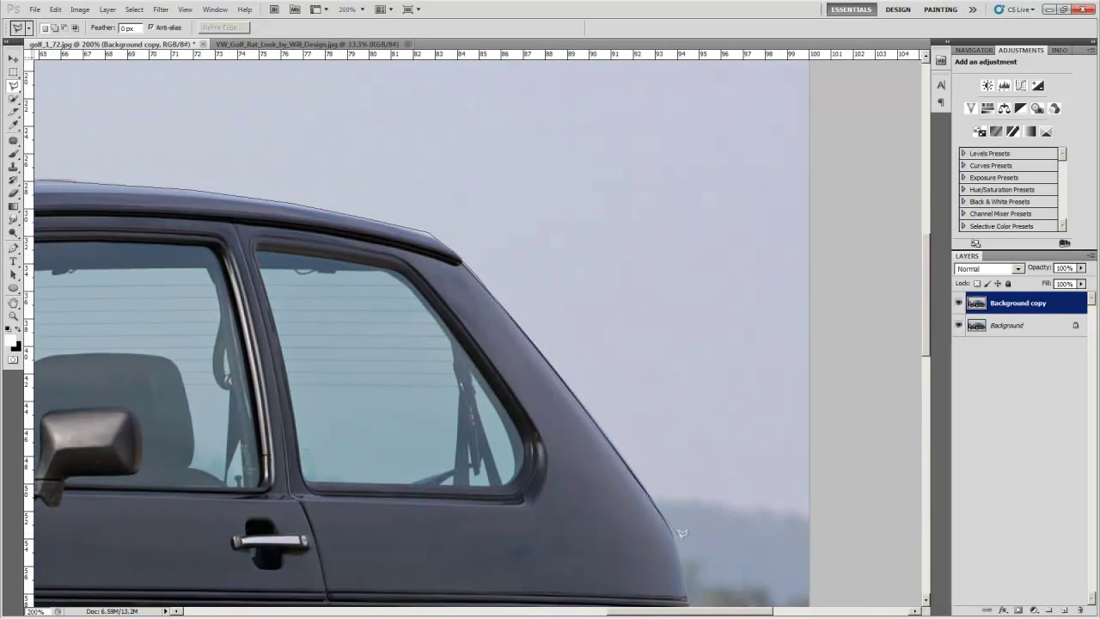
scroll(683, 516, down, 3)
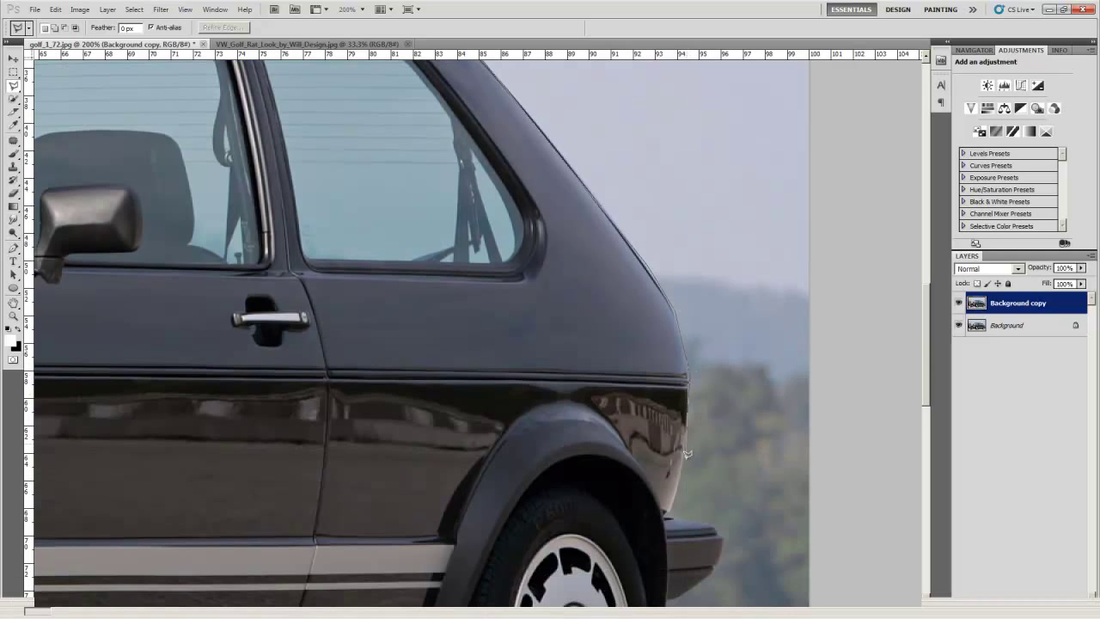
scroll(669, 515, down, 2)
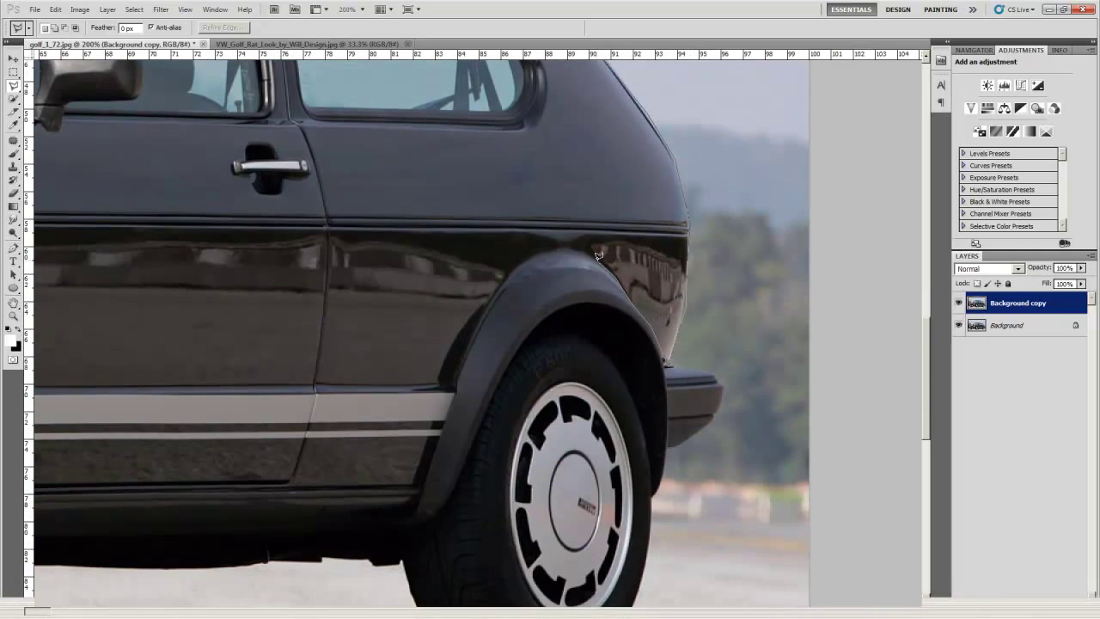
Step: Continue the selection outline over the rear wheel arch and forward along the lower edge of the side sill
mouse_move(598, 254)
mouse_down()
mouse_move(550, 252)
mouse_move(516, 273)
mouse_move(424, 423)
mouse_up()
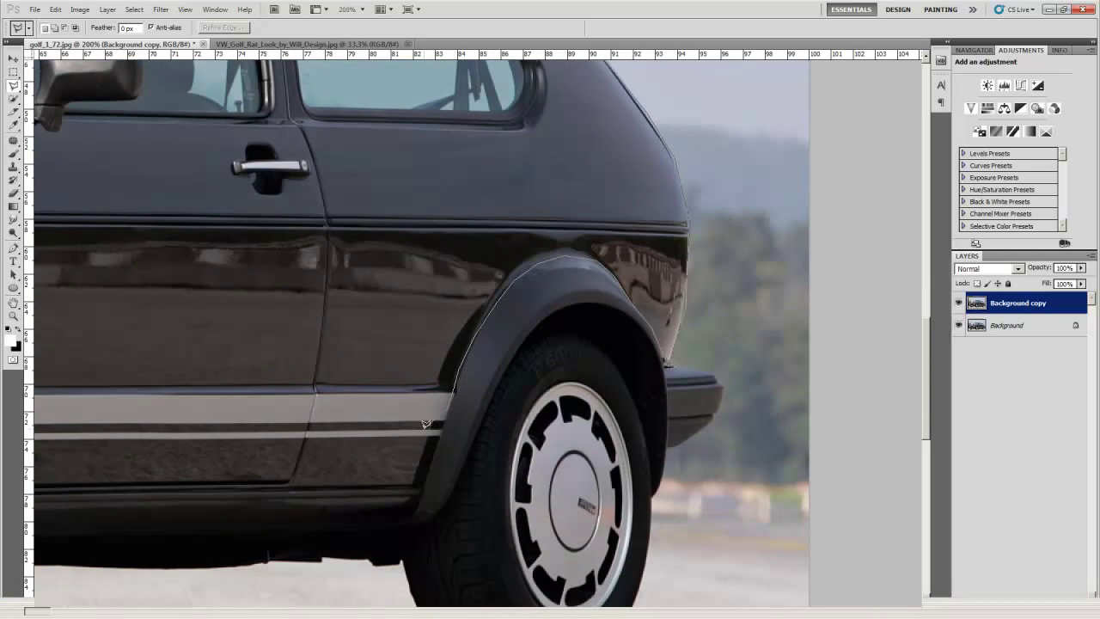
click(409, 522)
scroll(410, 522, left, 5)
click(275, 535)
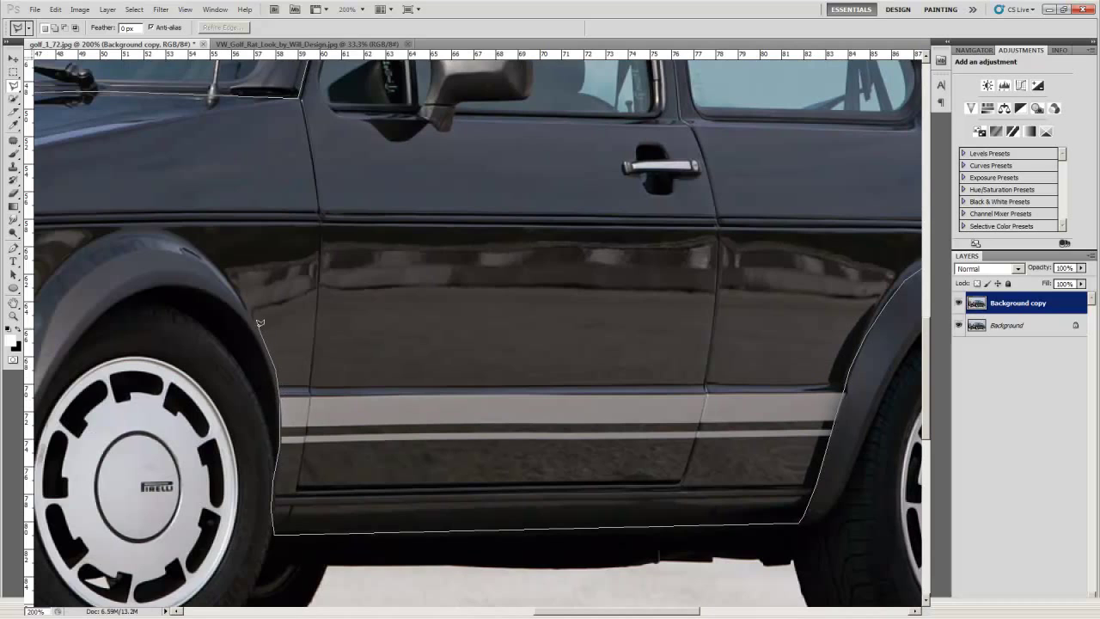
Step: Continue the selection outline around the front wheel arch to the corner of the front spoiler
click(64, 293)
mouse_move(45, 323)
mouse_down()
mouse_move(315, 326)
mouse_move(319, 287)
mouse_up()
click(294, 340)
mouse_move(276, 379)
mouse_down()
mouse_move(296, 342)
mouse_move(399, 309)
mouse_up()
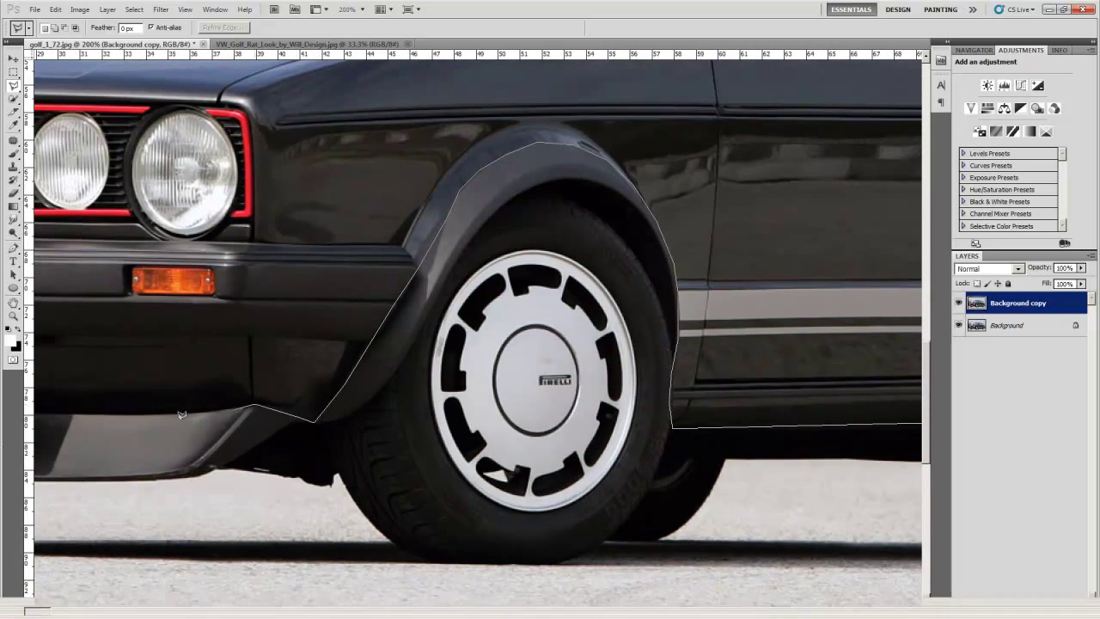
Step: Trace under the front bumper above the spoiler, then up the front corner to the hood, and close the body selection
scroll(181, 415, left, 4)
drag(181, 414, 505, 411)
scroll(422, 410, left, 4)
mouse_move(422, 410)
mouse_down()
mouse_move(250, 397)
mouse_move(182, 343)
mouse_up()
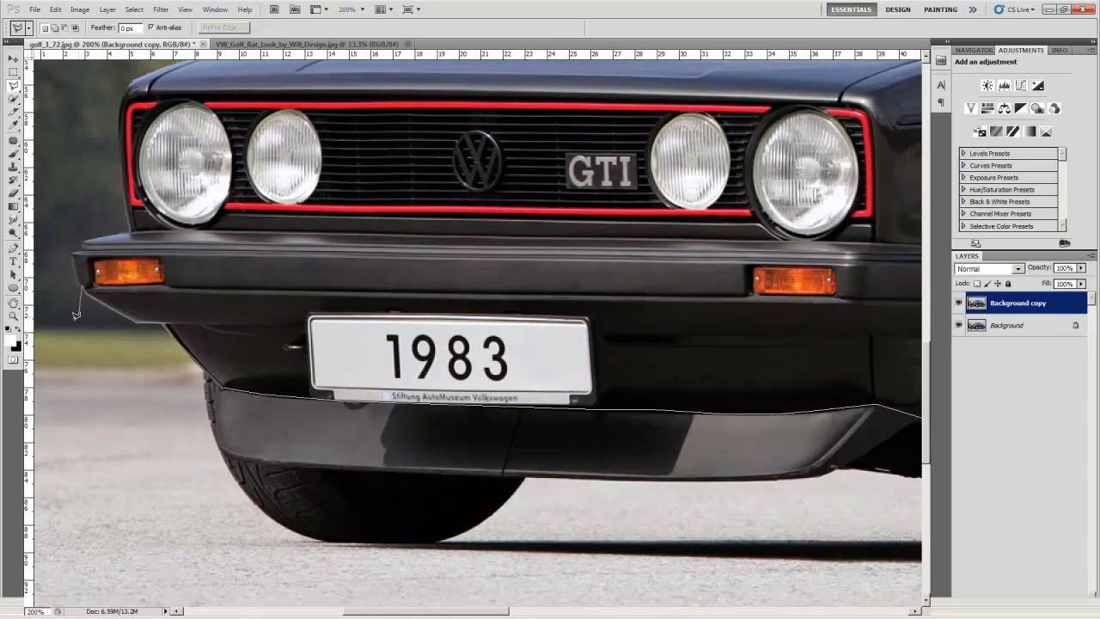
drag(76, 316, 141, 446)
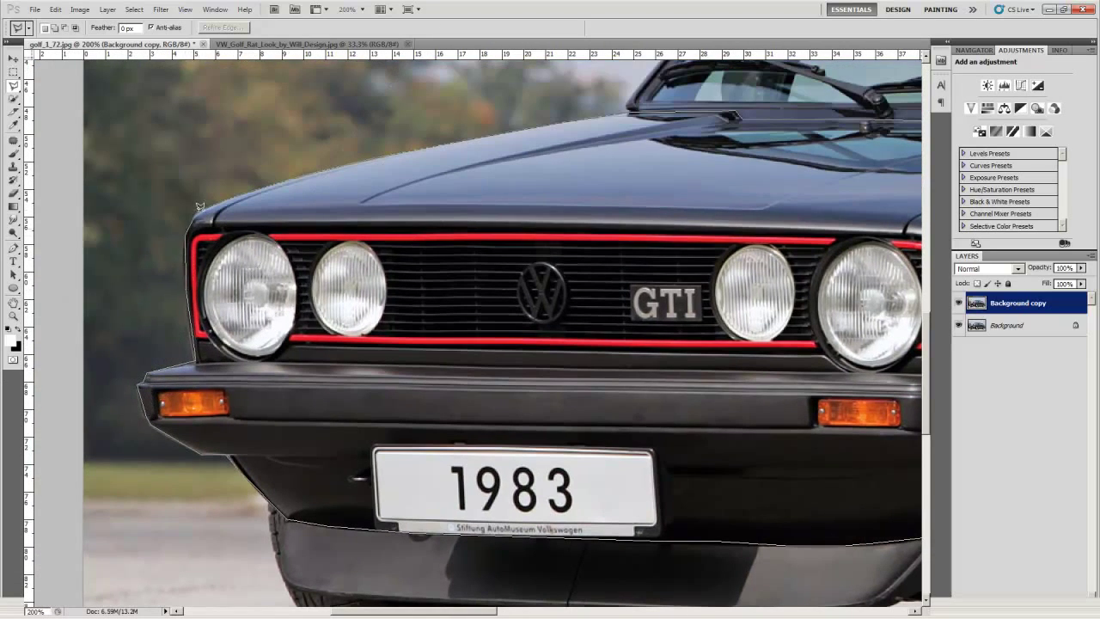
click(203, 215)
scroll(405, 329, down, 1)
Step: Add a Hue/Saturation adjustment layer for the selected car body with Colorize enabled
key(z)
alt+click(364, 247)
alt+click(364, 247)
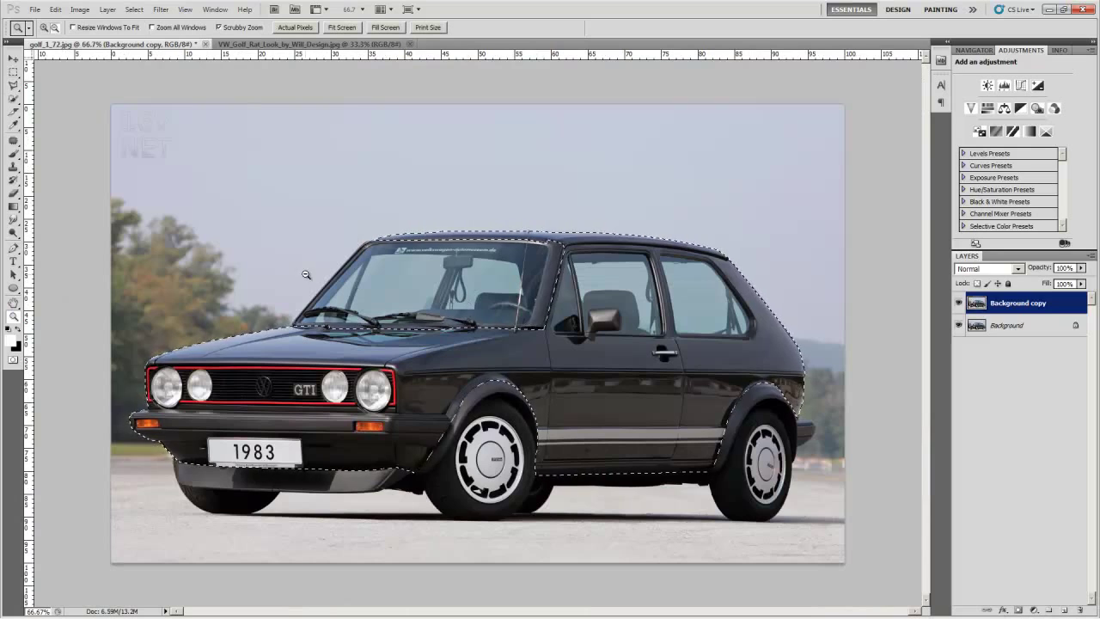
click(1035, 609)
click(1002, 455)
click(1010, 199)
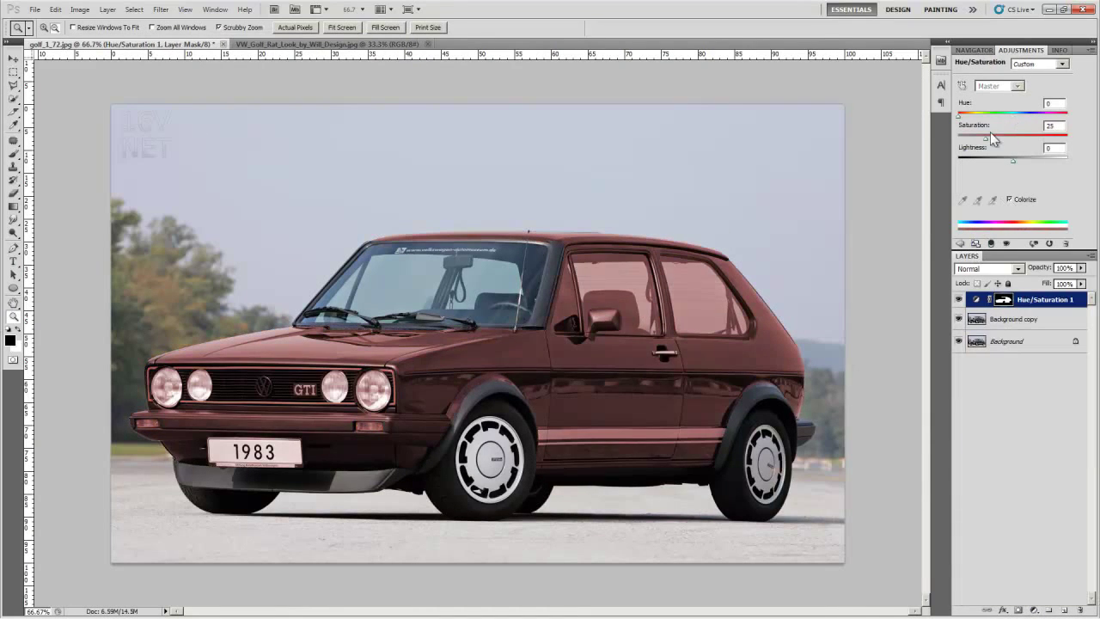
Step: Adjust the hue, saturation and lightness of the Hue/Saturation layer to recolor the car body vivid green
drag(986, 136, 1023, 136)
drag(963, 115, 979, 159)
drag(1048, 138, 990, 138)
drag(980, 160, 958, 138)
click(988, 268)
click(975, 198)
click(988, 268)
click(969, 7)
drag(1066, 161, 1013, 163)
drag(959, 138, 995, 138)
drag(974, 116, 1000, 161)
click(1024, 394)
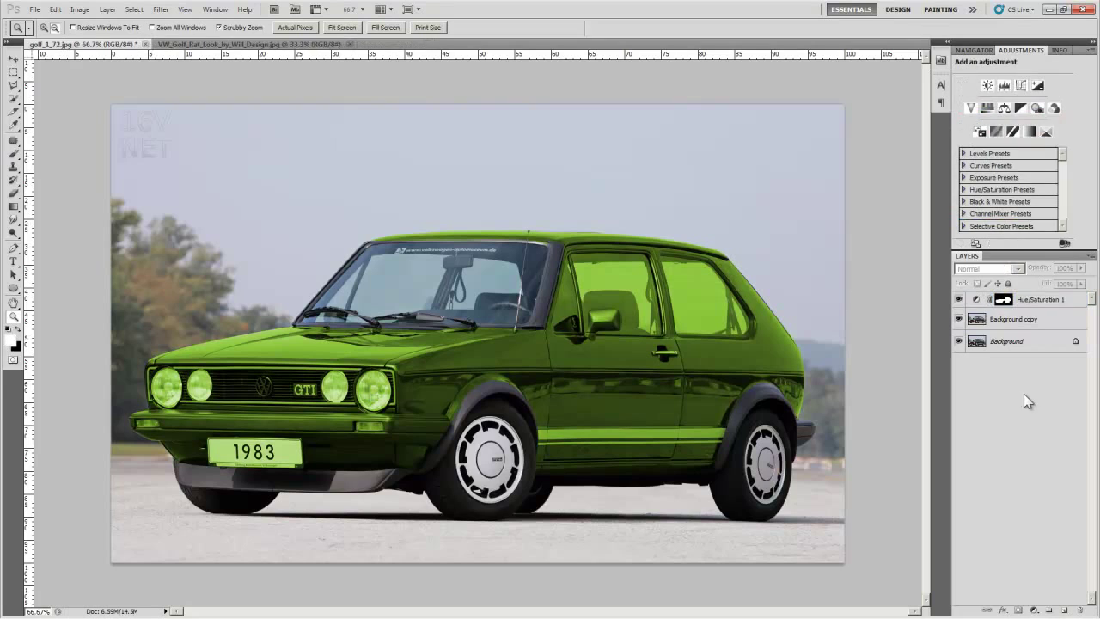
Step: Merge the Hue/Saturation layer into Background copy and erase the green tint from the headlights, grille and turn signals
right_click(1040, 299)
click(933, 570)
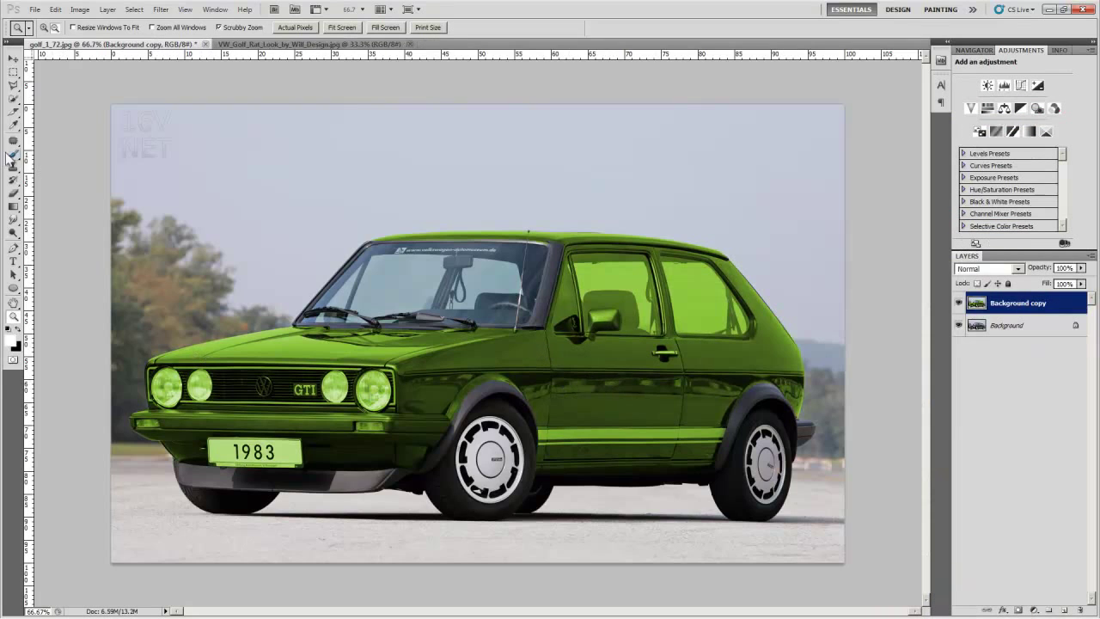
click(13, 192)
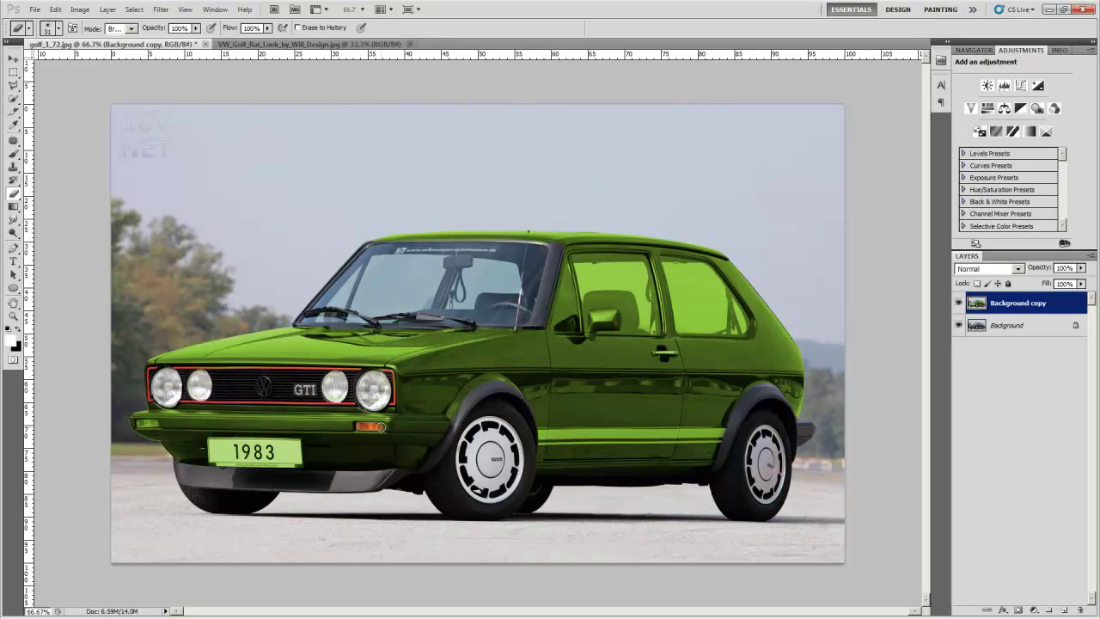
Step: Select the windshield glass with the Polygonal Lasso, following the inside of its frame
key(z)
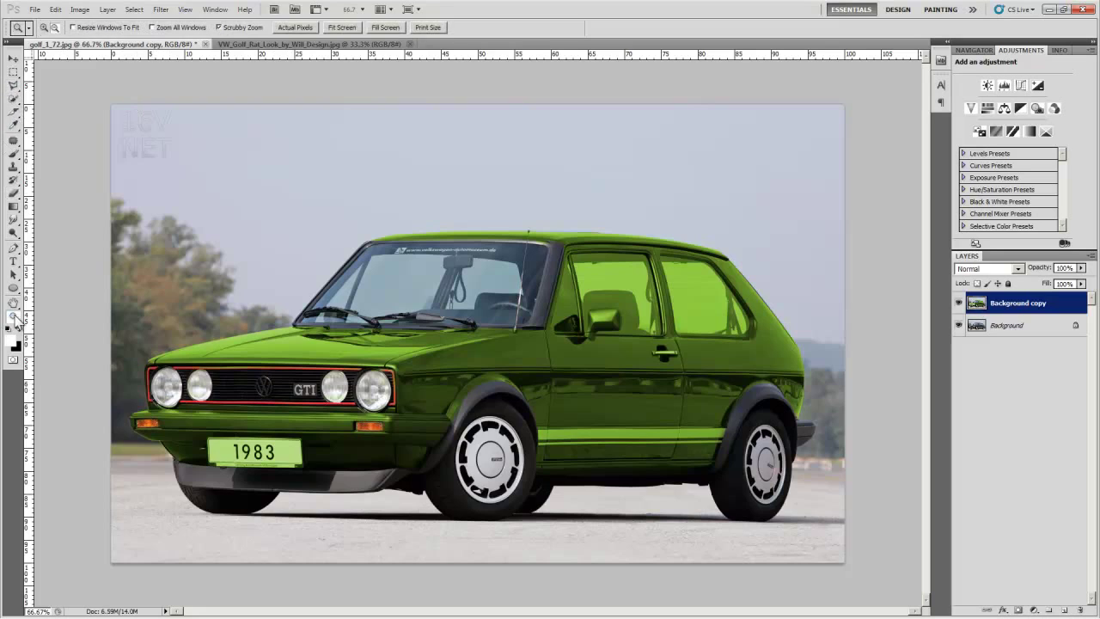
double_click(447, 296)
key(l)
click(222, 143)
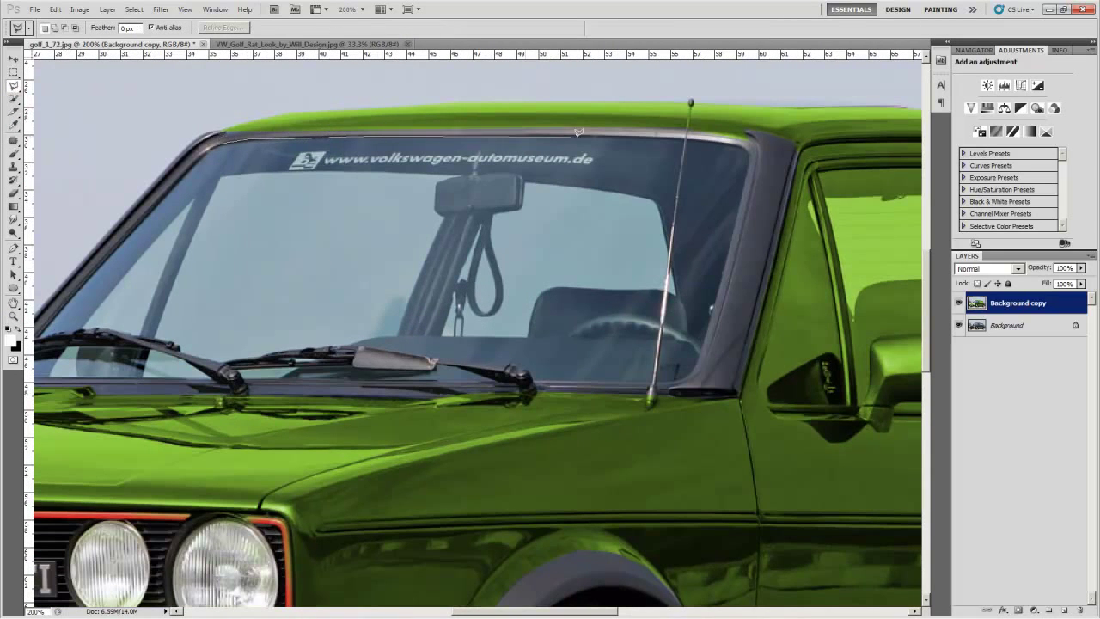
drag(578, 132, 751, 142)
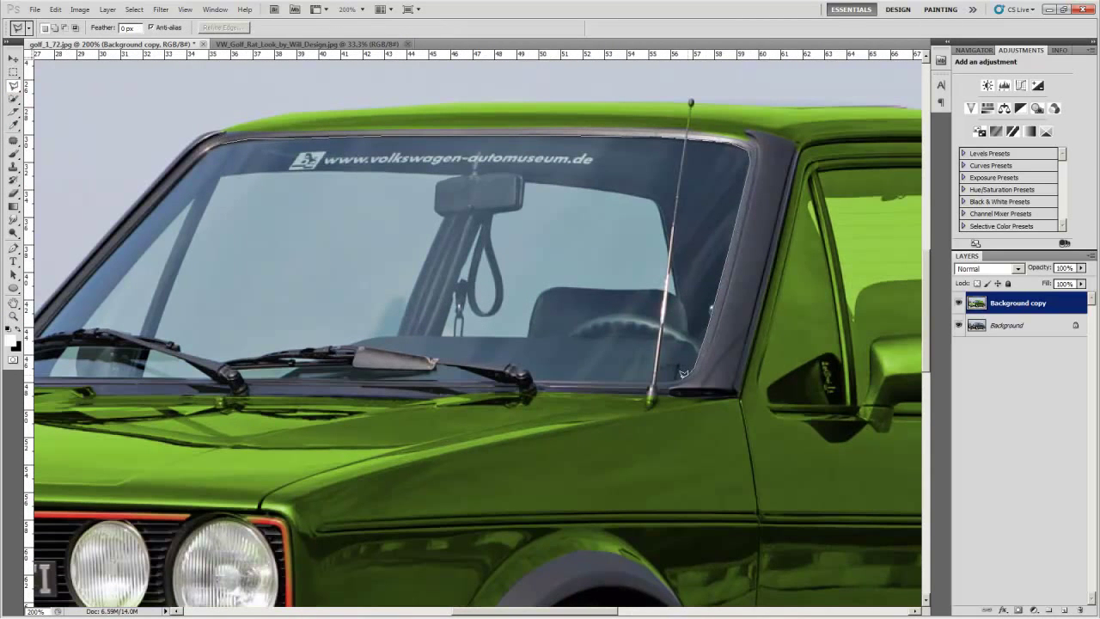
drag(219, 385, 357, 386)
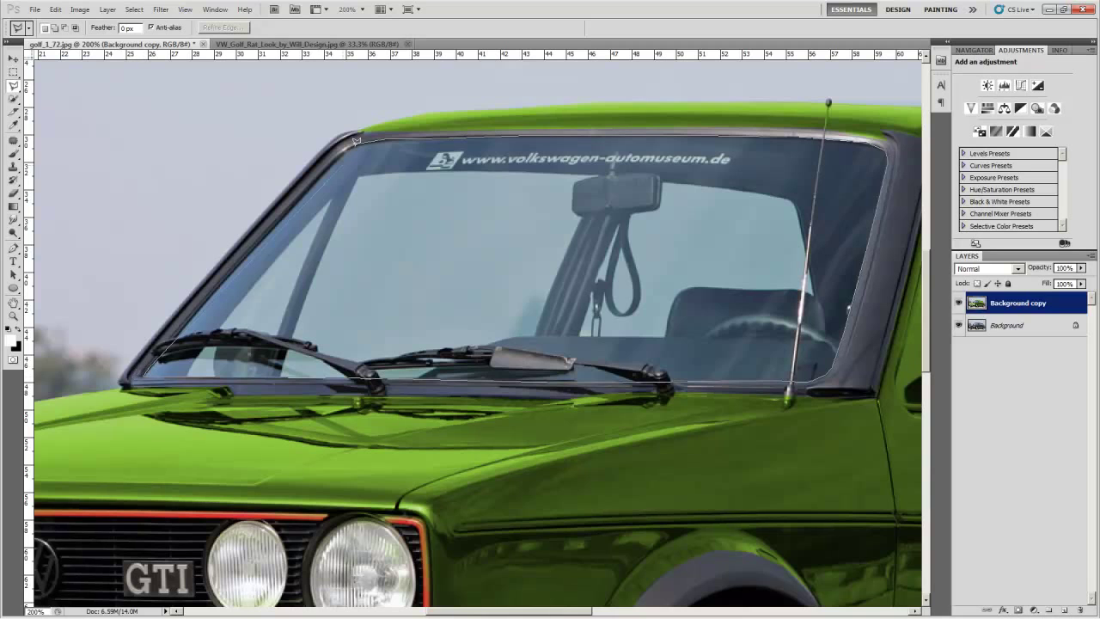
drag(360, 138, 359, 137)
Step: Add the small triangular window in front of the door glass to the windshield selection
scroll(719, 593, right, 10)
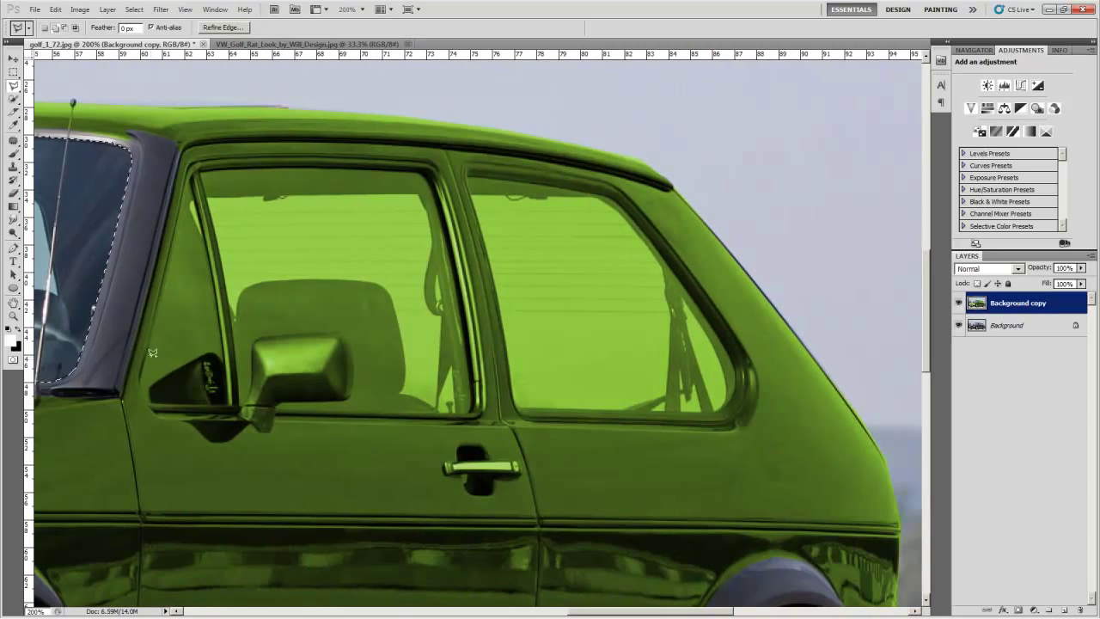
drag(191, 184, 198, 209)
drag(228, 329, 232, 398)
Step: Add the door window, excluding the side mirror, and the rear side window to the glass selection
mouse_move(148, 398)
mouse_down()
mouse_move(151, 359)
mouse_move(251, 163)
mouse_move(300, 163)
mouse_move(418, 169)
mouse_move(433, 182)
mouse_move(465, 297)
mouse_move(447, 227)
mouse_move(475, 407)
mouse_up()
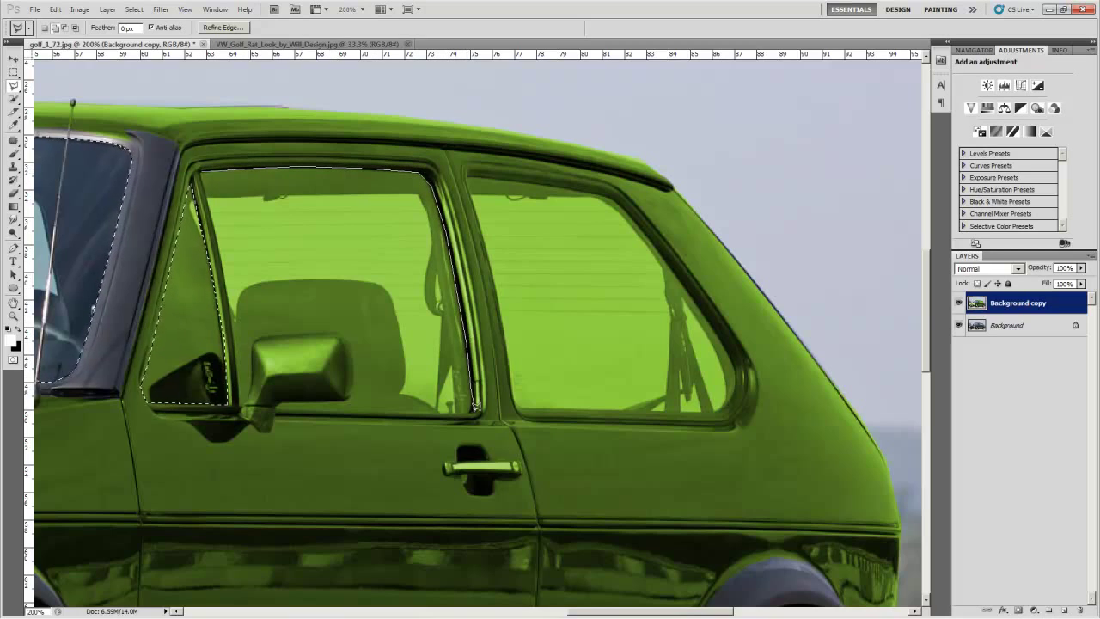
mouse_move(353, 405)
mouse_down()
mouse_move(269, 406)
mouse_move(354, 391)
mouse_up()
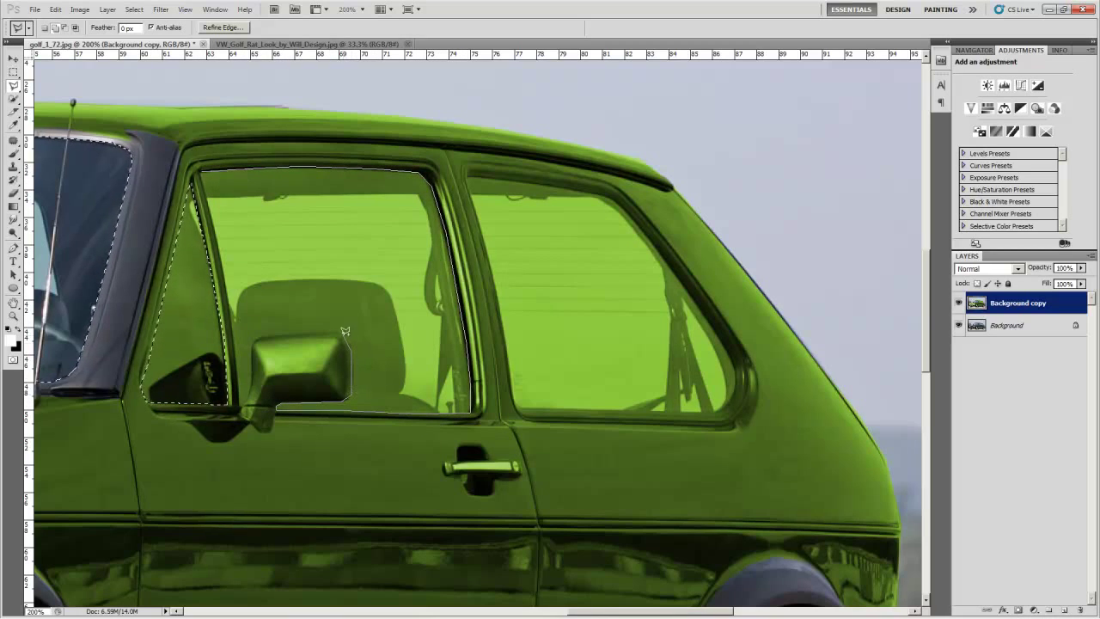
drag(255, 338, 246, 396)
drag(226, 282, 201, 176)
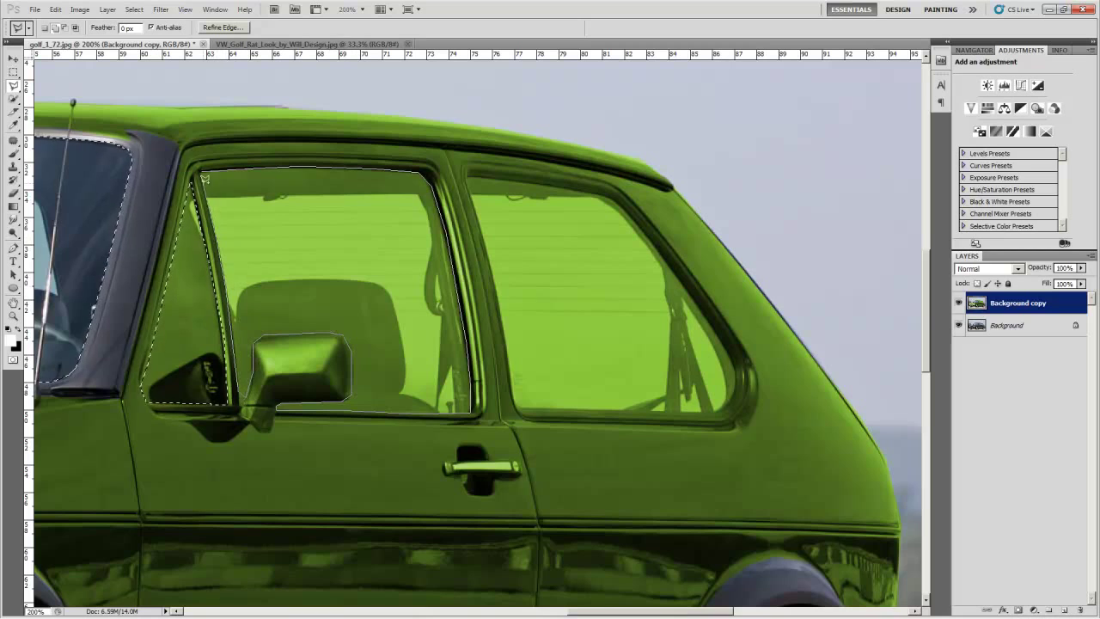
mouse_move(472, 174)
mouse_down()
mouse_move(628, 204)
mouse_move(726, 329)
mouse_move(736, 393)
mouse_move(715, 410)
mouse_move(524, 412)
mouse_move(499, 291)
mouse_up()
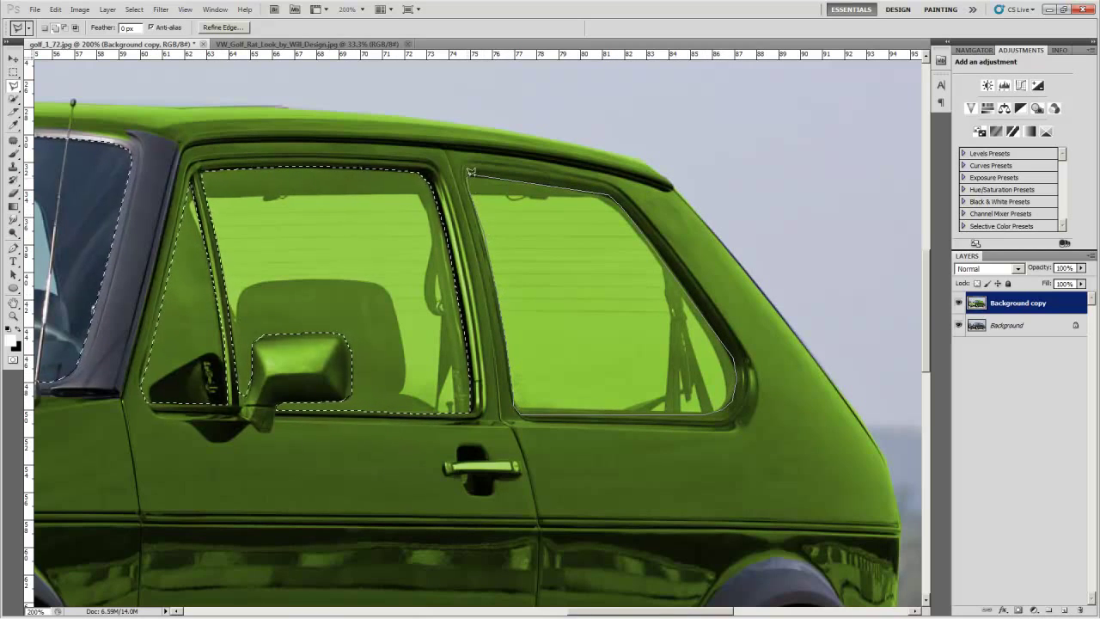
drag(471, 172, 471, 174)
Step: Tint the selected windows dark grey with a colorized Hue/Saturation layer and merge it into Background copy
click(1034, 610)
click(993, 445)
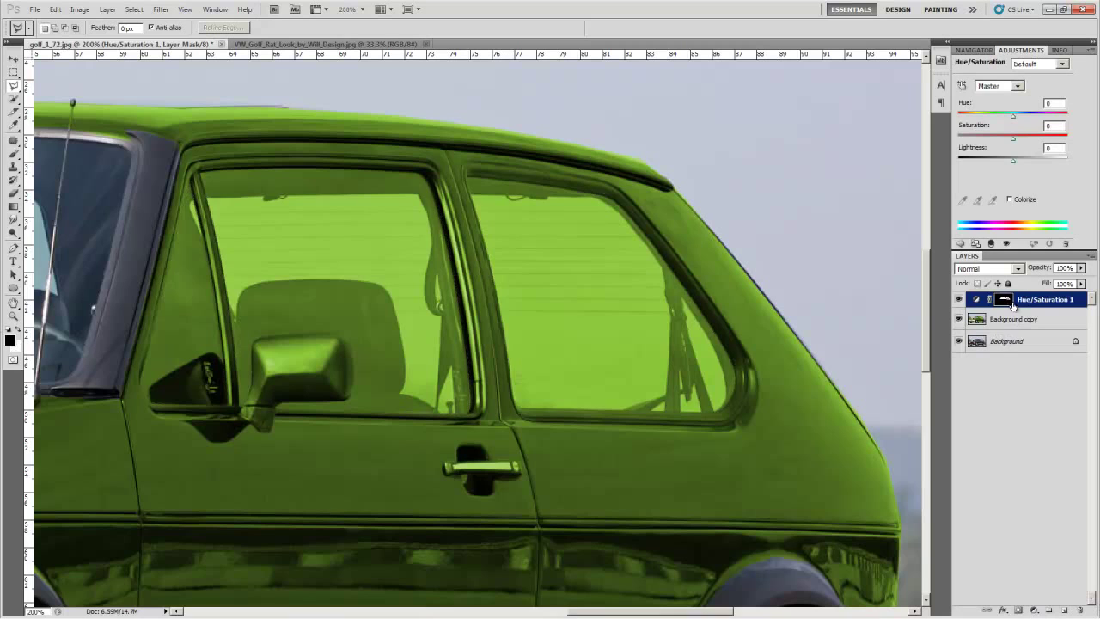
click(1010, 199)
drag(986, 135, 976, 162)
scroll(322, 419, left, 10)
right_click(1032, 300)
click(963, 575)
Step: Select the front licence plate with the Polygonal Lasso and copy it from Background copy onto its own layer
scroll(478, 258, right, 2)
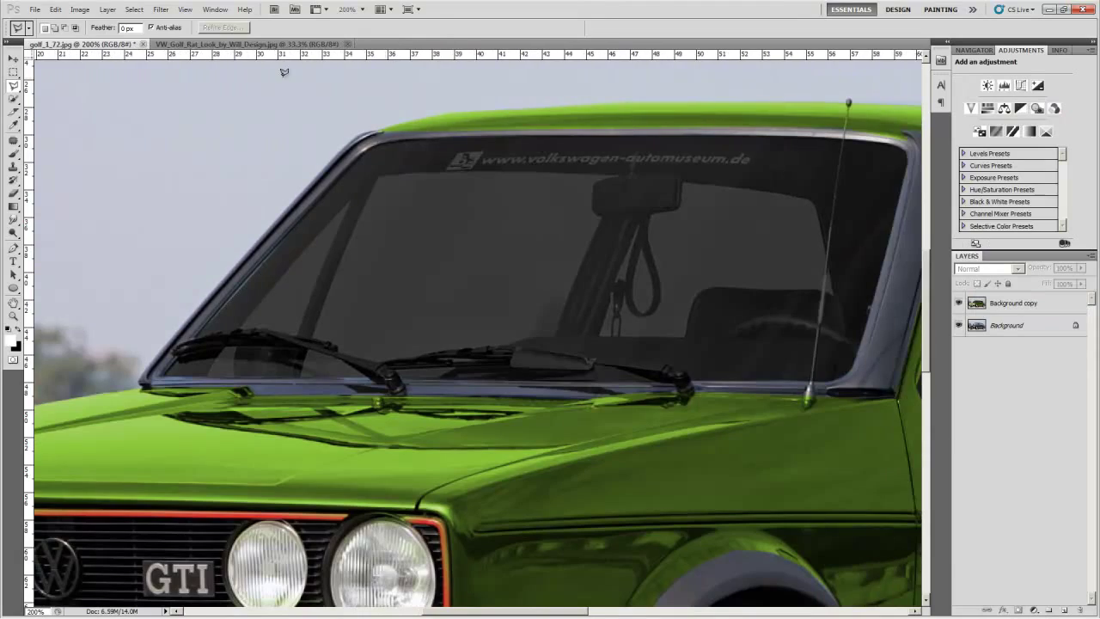
click(14, 316)
click(172, 307)
scroll(129, 99, up, 1)
drag(392, 287, 130, 543)
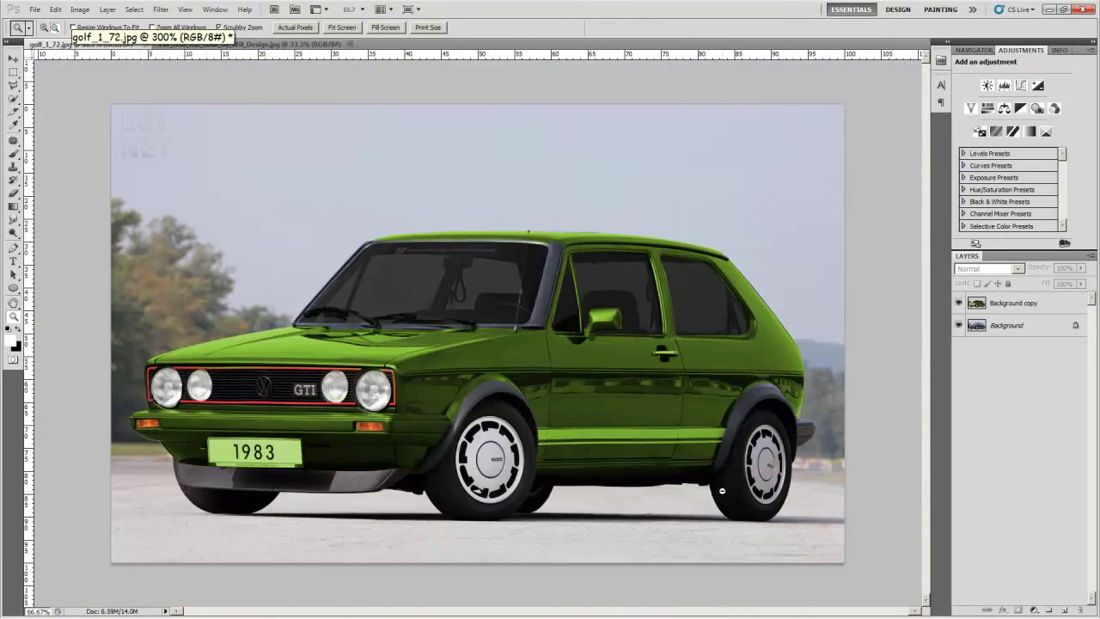
drag(191, 370, 411, 492)
click(13, 86)
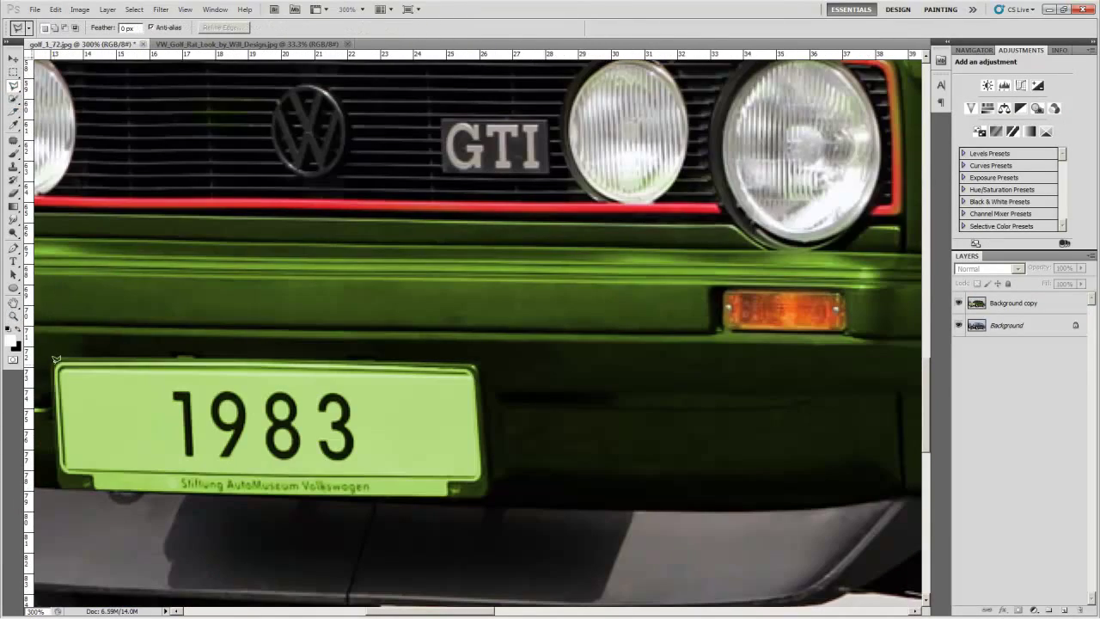
click(61, 482)
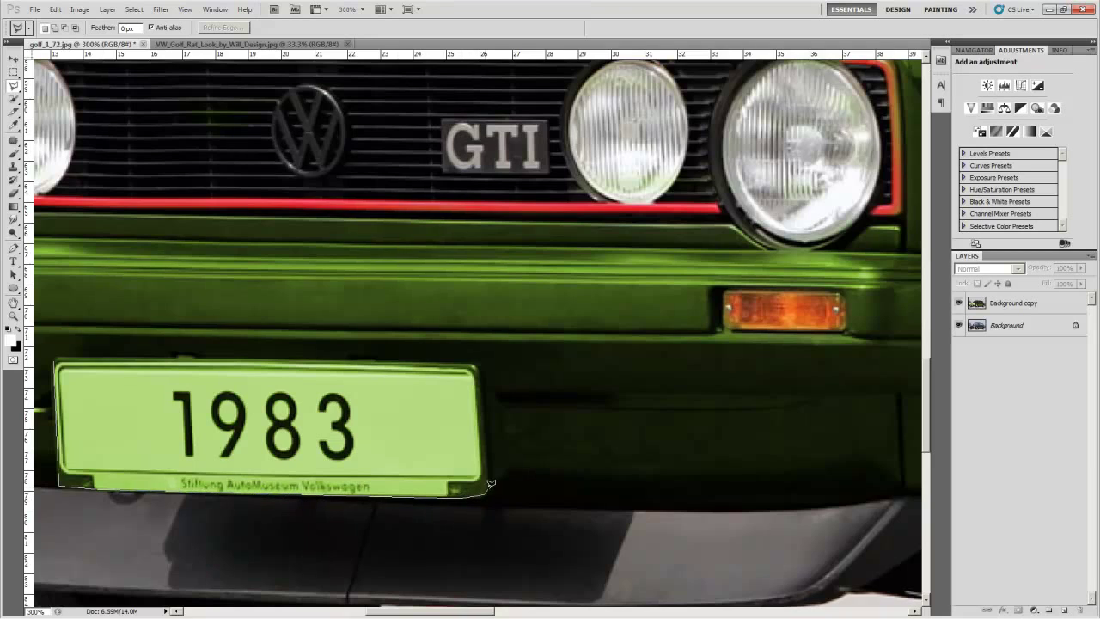
click(469, 358)
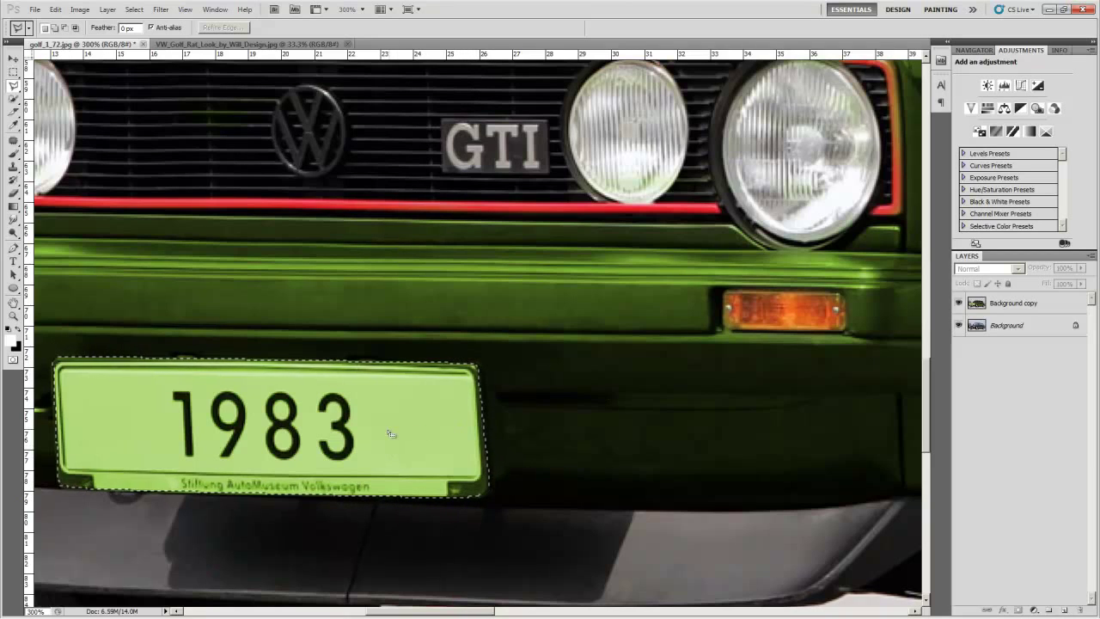
click(1002, 305)
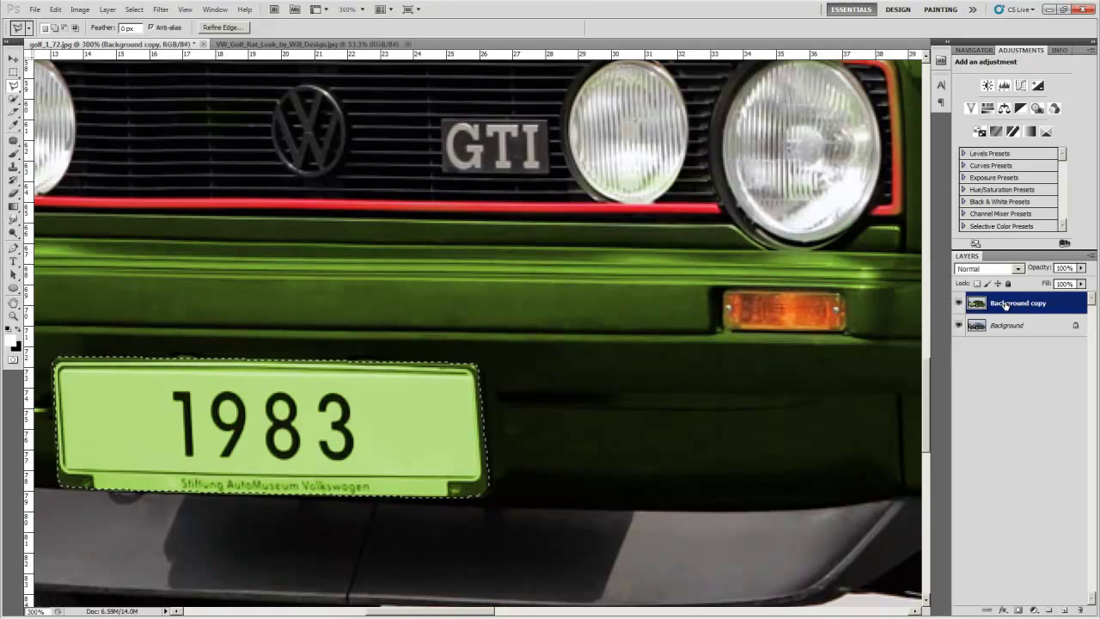
key(ctrl+j)
Step: Add a colorized Hue/Saturation layer clipped to the plate layer and set its lightness to -100
click(1034, 610)
click(1005, 447)
click(1010, 199)
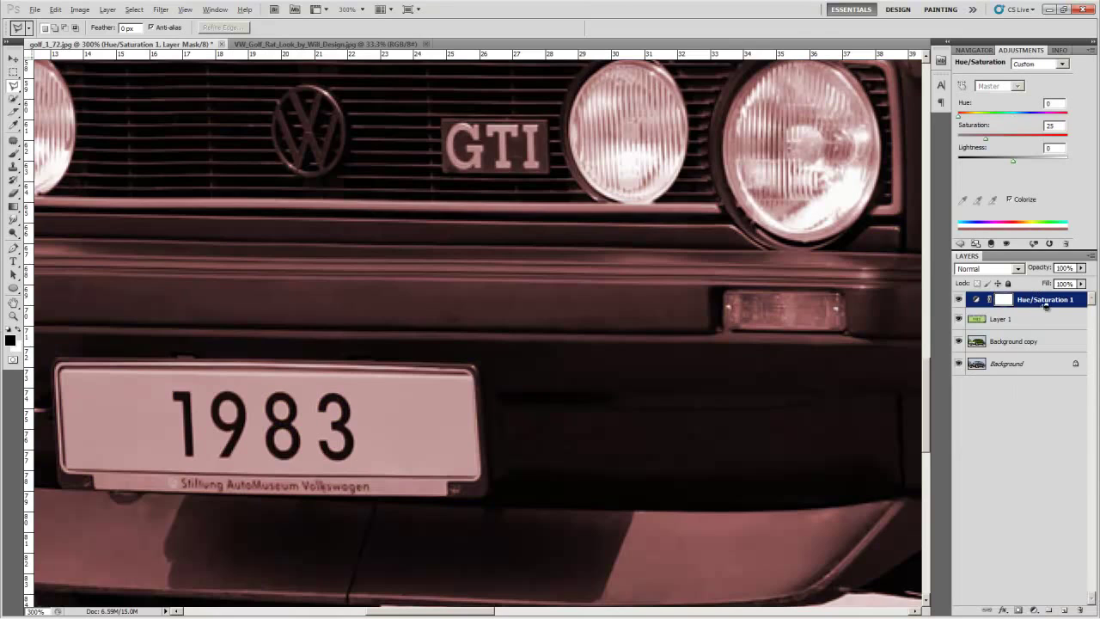
alt+click(1046, 306)
drag(1014, 162, 950, 167)
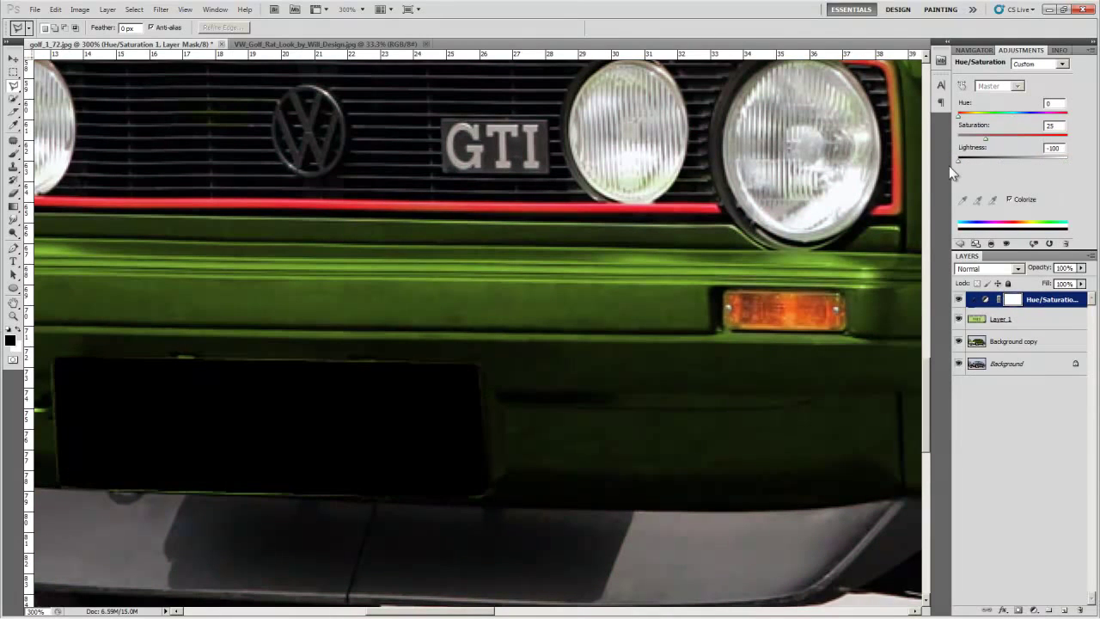
click(1021, 501)
Step: Outline the VW badge in the grille with the Patch tool and target the Background copy layer
double_click(13, 317)
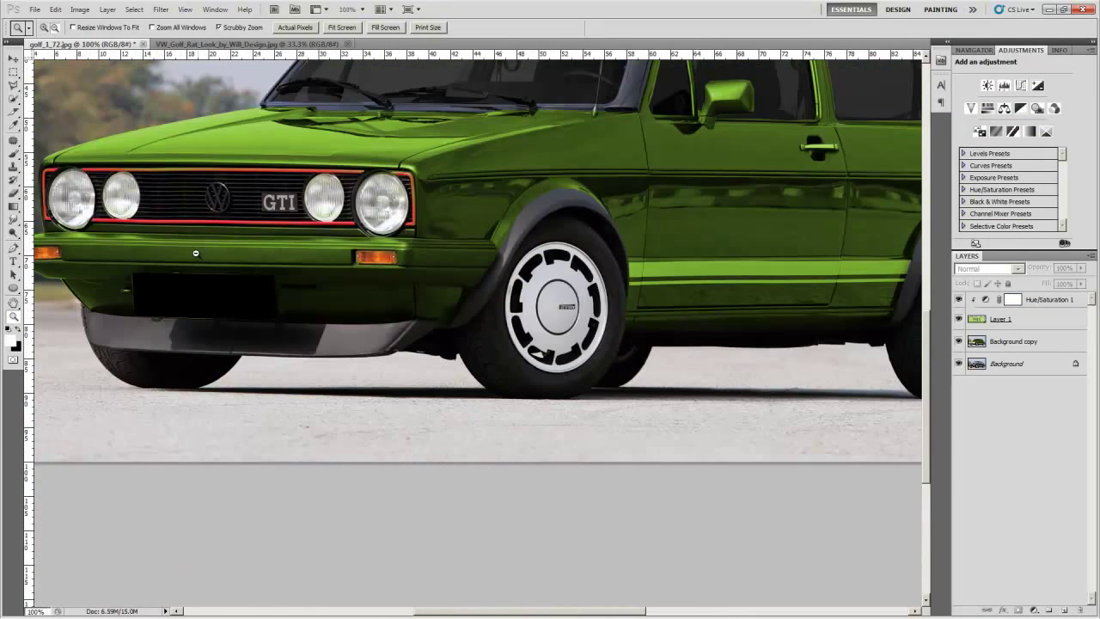
drag(116, 203, 310, 378)
scroll(274, 380, down, 1)
scroll(274, 379, up, 3)
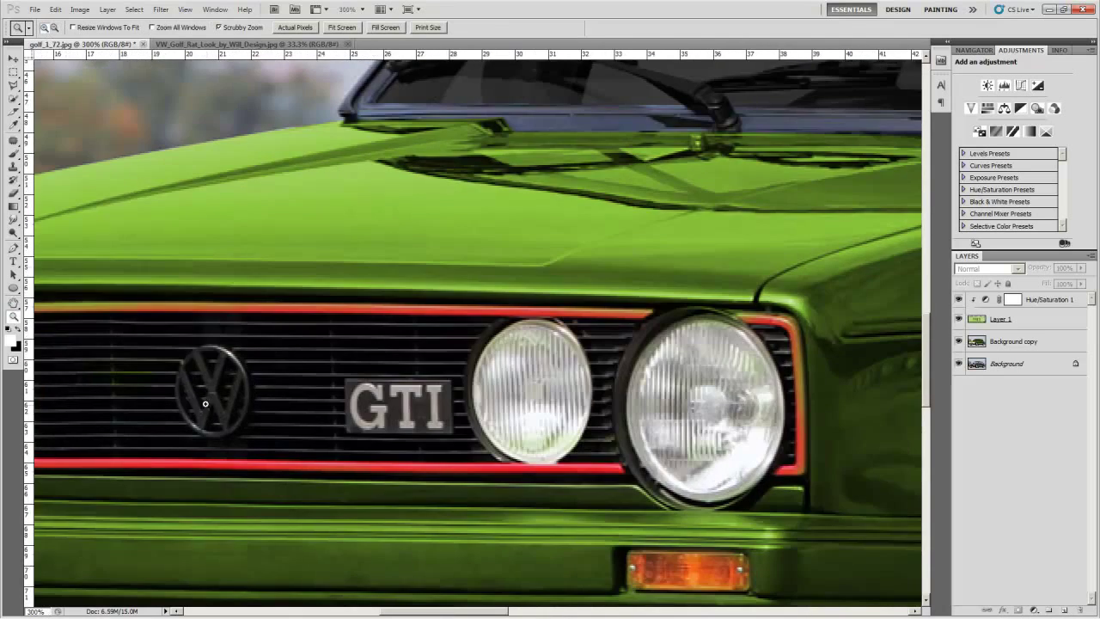
mouse_move(169, 312)
mouse_down()
mouse_move(346, 318)
mouse_move(361, 412)
mouse_move(394, 338)
mouse_up()
key(j)
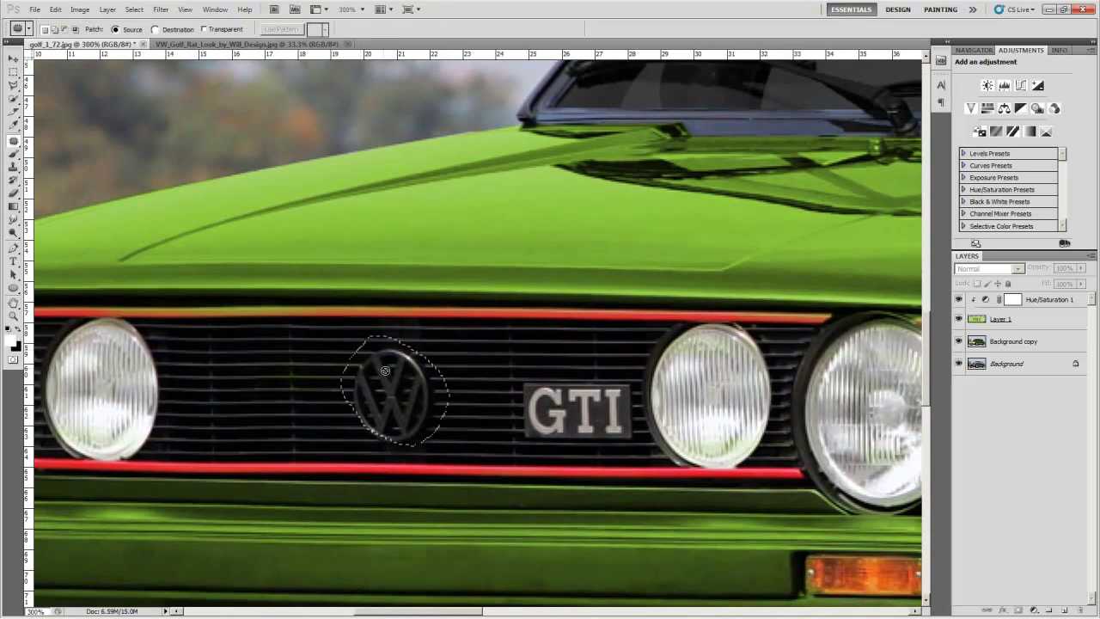
click(1023, 343)
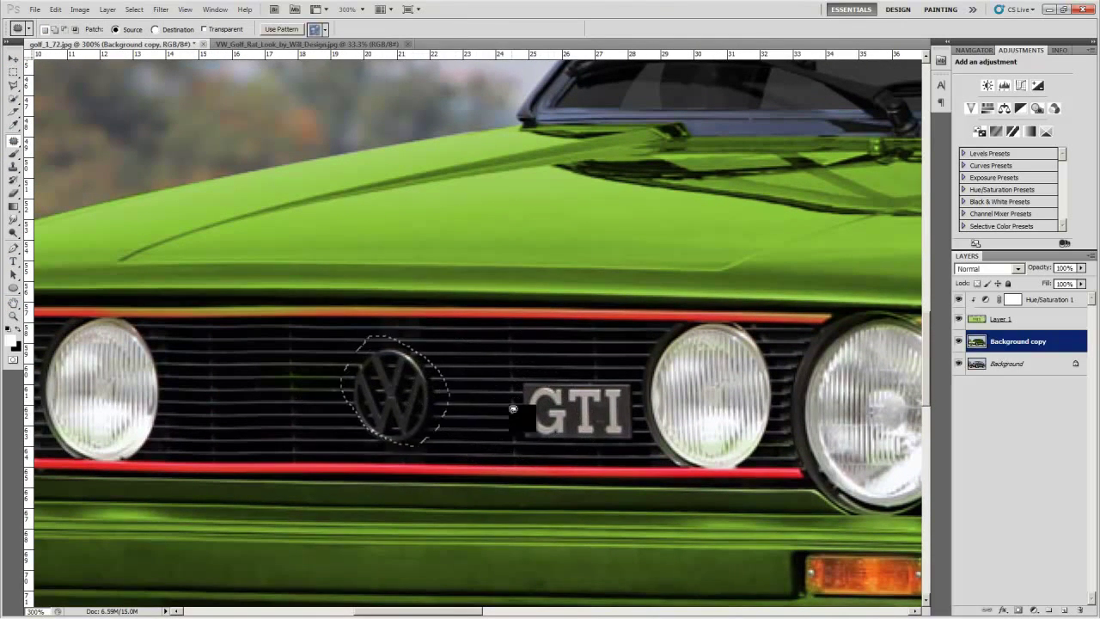
Step: Clear the selection and draw a fresh, slightly wider Patch outline around the VW badge
click(14, 194)
click(133, 9)
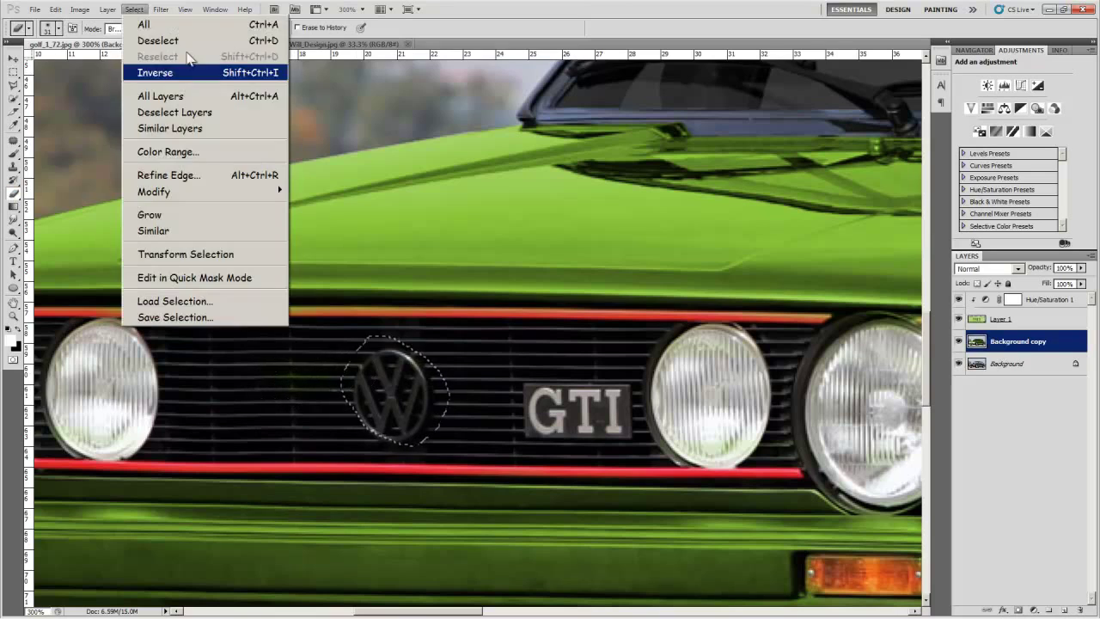
click(176, 40)
click(14, 141)
mouse_move(400, 336)
mouse_down()
mouse_move(338, 410)
mouse_move(391, 337)
mouse_up()
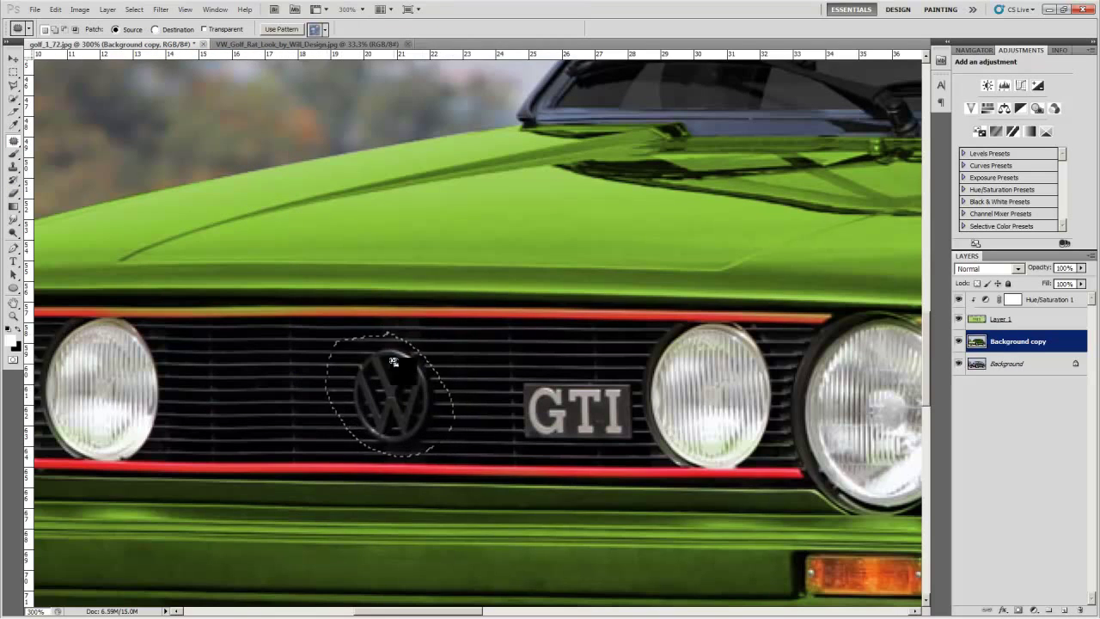
Step: Toggle the visibility of Background, Layer 1 and Background copy to check which layer holds the grille
click(959, 364)
click(959, 363)
click(959, 319)
click(958, 341)
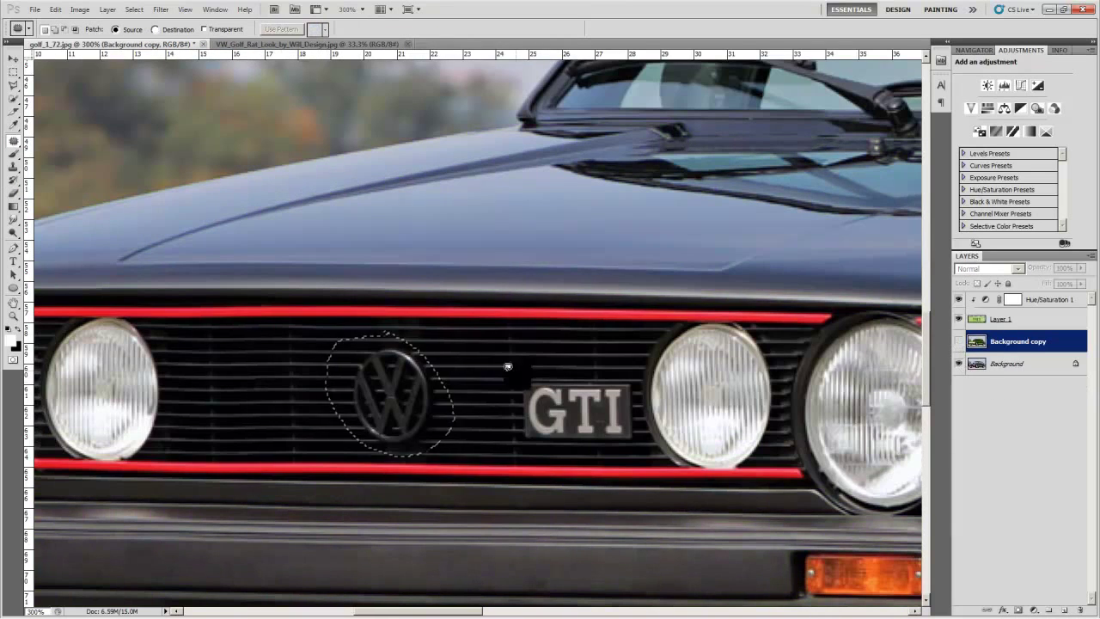
click(959, 341)
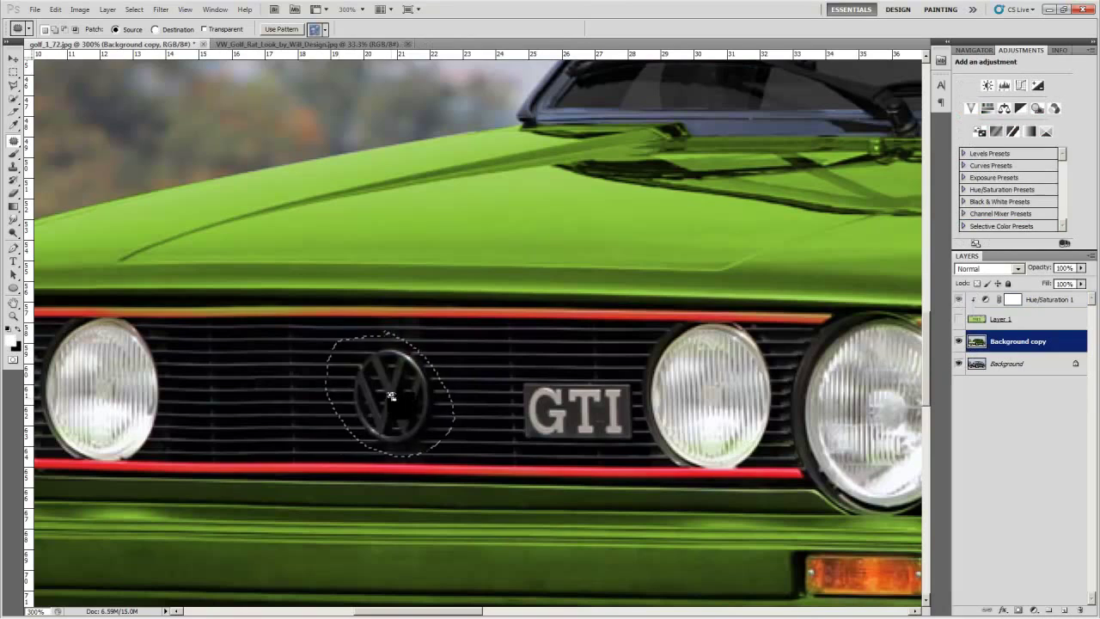
Step: Clear the selection and merge the plate layer and its Hue/Saturation adjustment into Background copy
right_click(1029, 321)
click(135, 9)
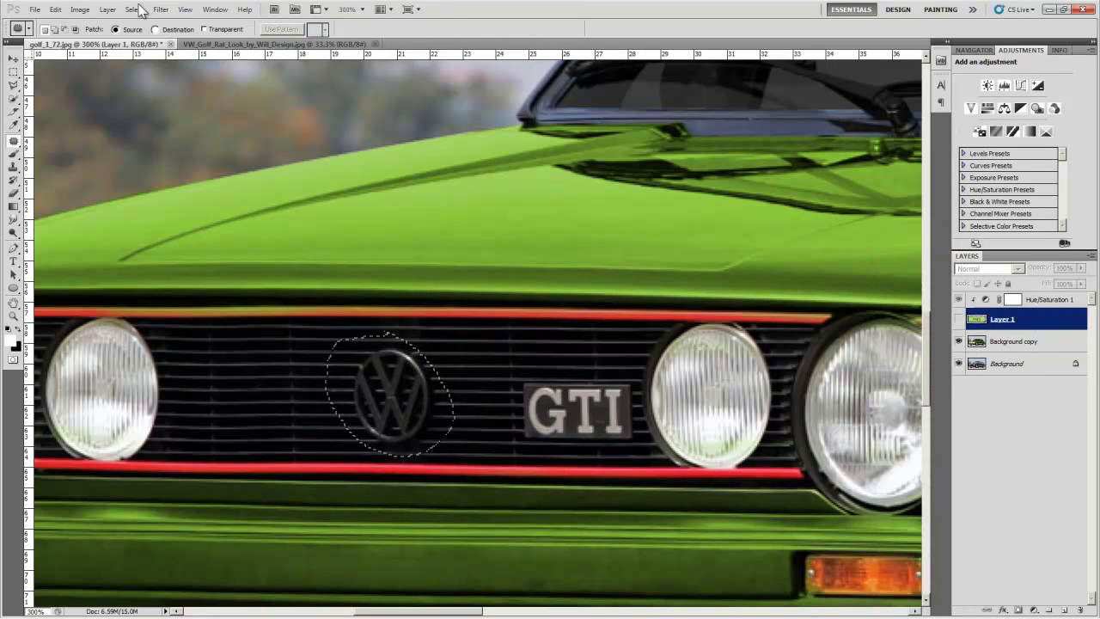
click(146, 41)
right_click(1050, 300)
click(971, 579)
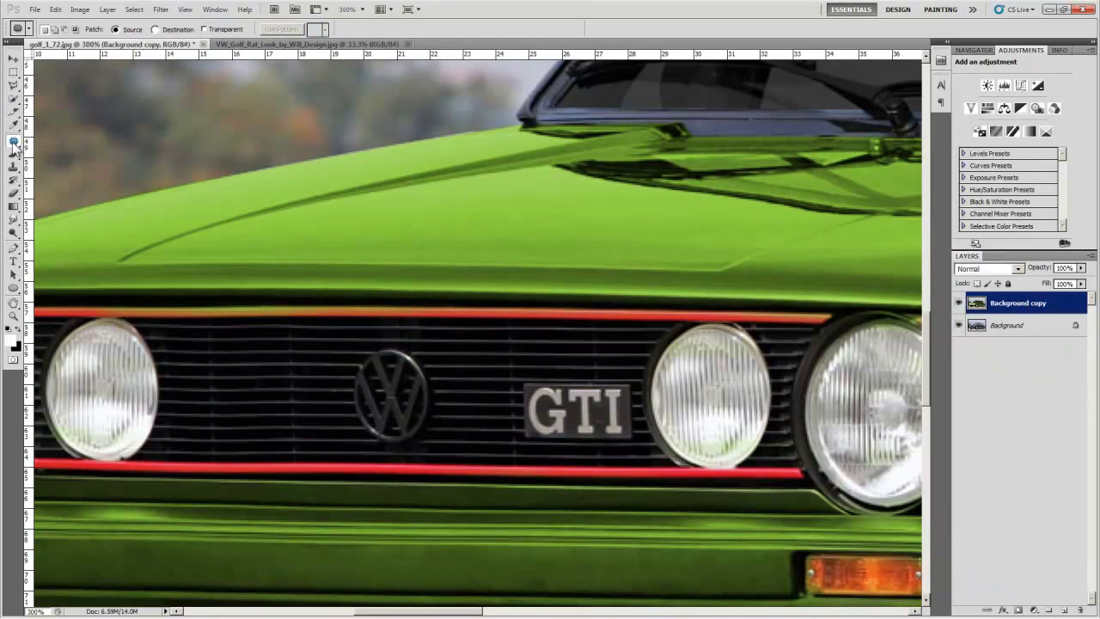
Step: Outline the VW badge with the Patch tool and duplicate the Background layer as Background copy 2
drag(433, 368, 375, 342)
click(1007, 325)
right_click(1008, 325)
click(1010, 361)
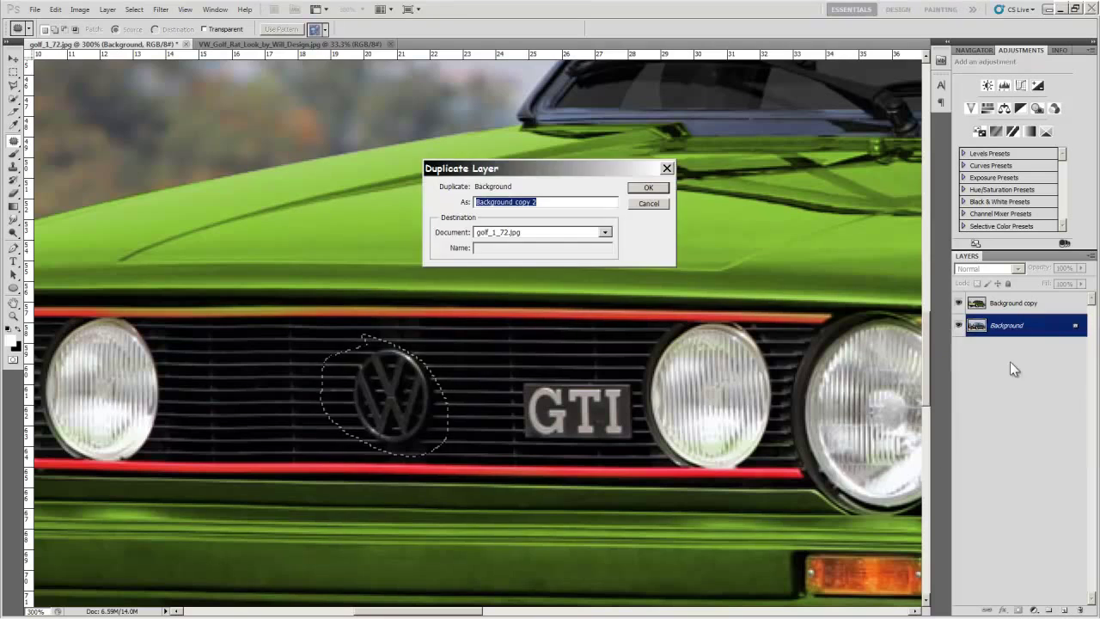
key(Return)
Step: Cover the VW badge with neighbouring grille slats using the Patch tool, stepping back to redo unsatisfactory patches
drag(410, 401, 297, 401)
click(55, 10)
mouse_move(385, 341)
mouse_down()
mouse_move(401, 347)
mouse_move(283, 381)
mouse_move(298, 382)
mouse_up()
click(95, 50)
key(ctrl+alt+z)
mouse_move(379, 344)
mouse_down()
mouse_move(442, 442)
mouse_move(499, 404)
mouse_move(423, 342)
mouse_up()
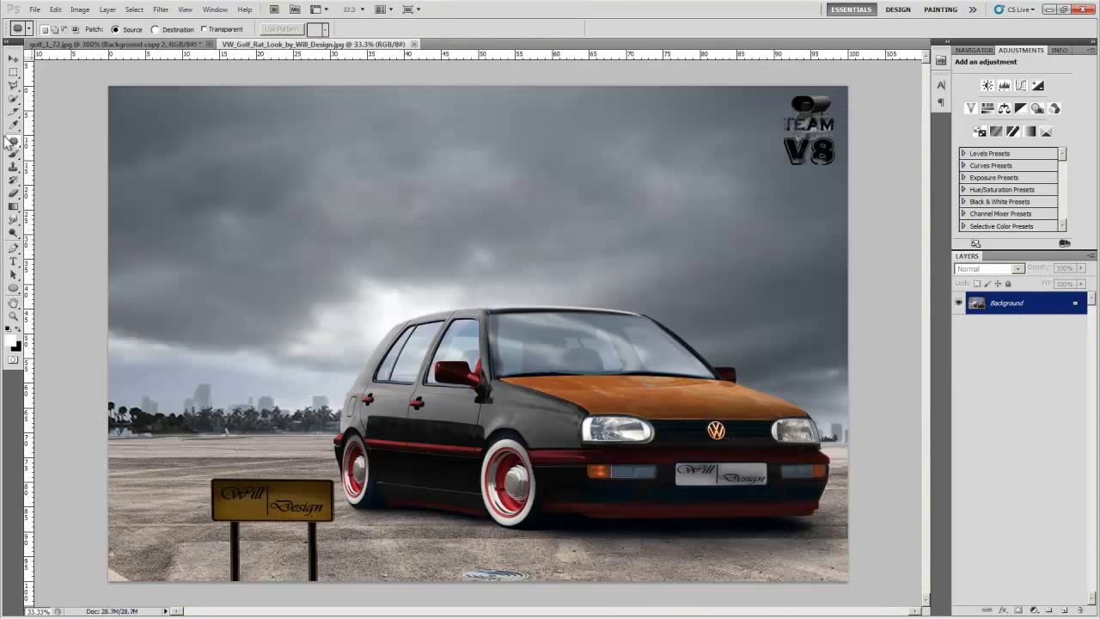
Step: In VW_Golf_Rat_Look_by_Will_Design.jpg, select the front wheel's rim and white ring with the Polygonal Lasso and copy it to a new layer
key(z)
triple_click(512, 509)
click(13, 85)
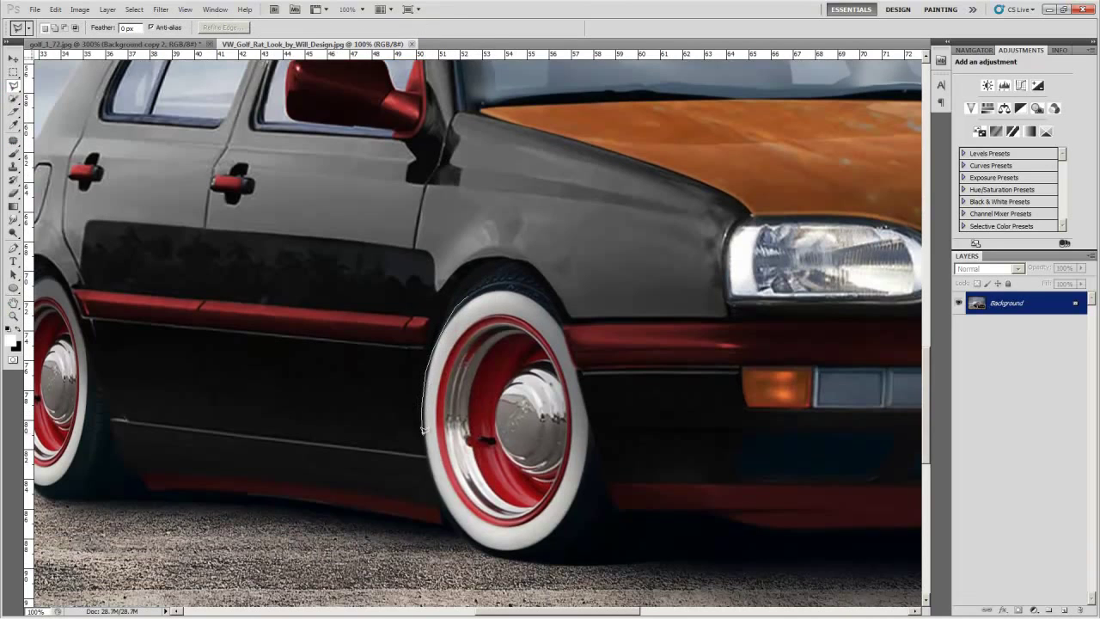
click(448, 311)
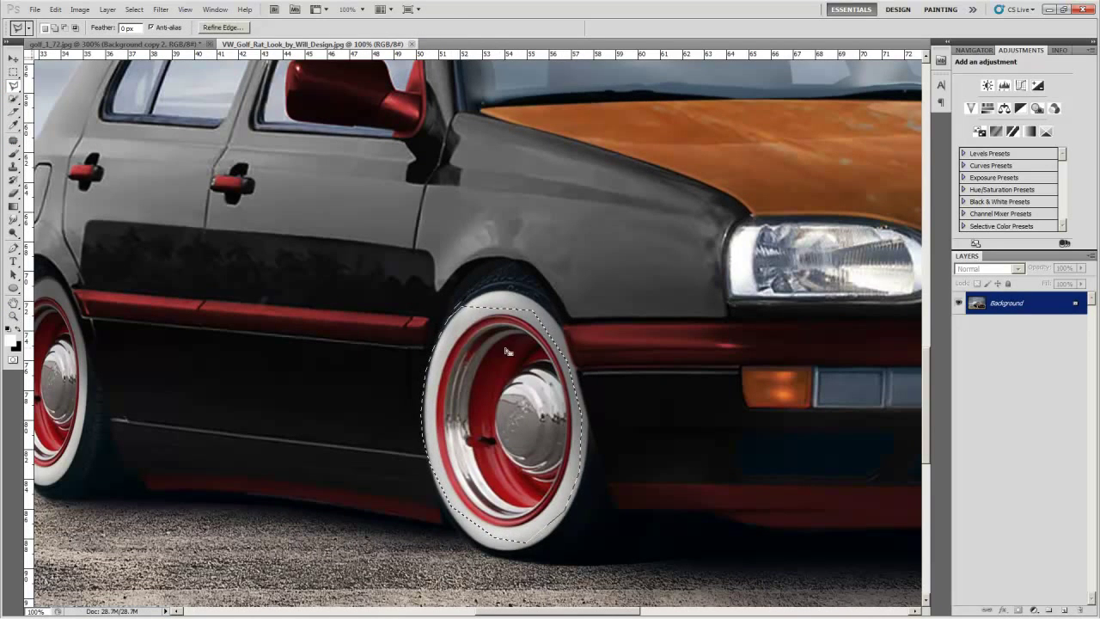
key(ctrl+j)
Step: Transfer the copied wheel into golf_1_72.jpg and place its layer above Background copy
key(v)
mouse_move(550, 335)
mouse_down()
mouse_move(489, 351)
mouse_move(638, 455)
mouse_up()
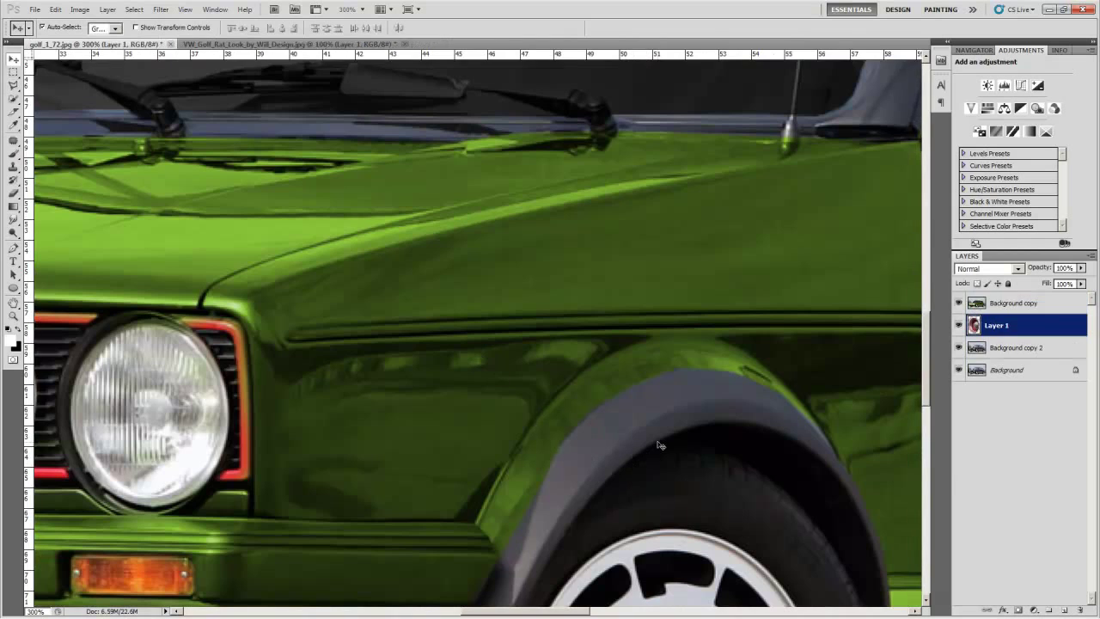
click(13, 316)
alt+click(225, 191)
alt+click(369, 240)
alt+click(485, 306)
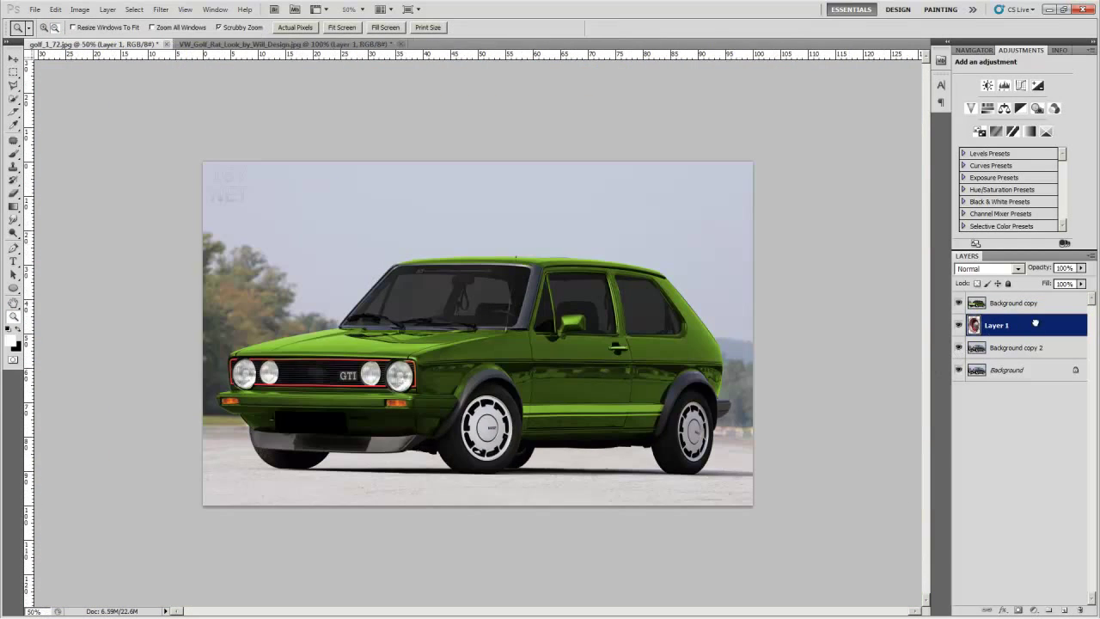
drag(1034, 323, 1032, 296)
Step: Flip the wheel horizontally, scale it to about 72% and place it over the car's rear wheel
click(479, 396)
click(44, 27)
double_click(482, 372)
key(ctrl+t)
right_click(489, 418)
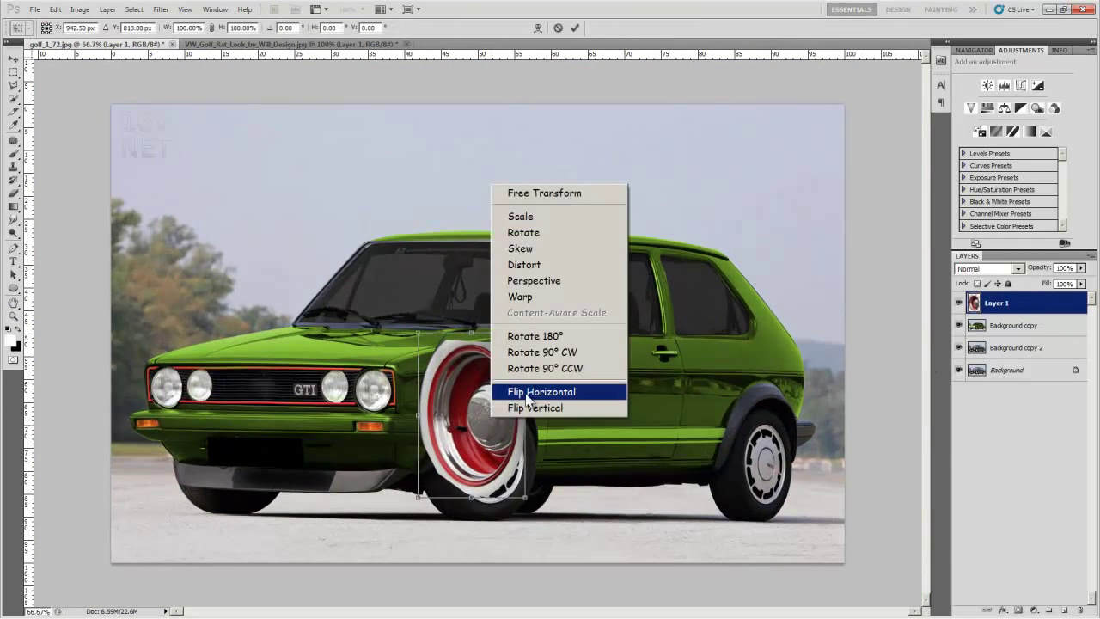
click(533, 388)
drag(515, 413, 798, 459)
drag(811, 386, 779, 425)
drag(755, 474, 777, 452)
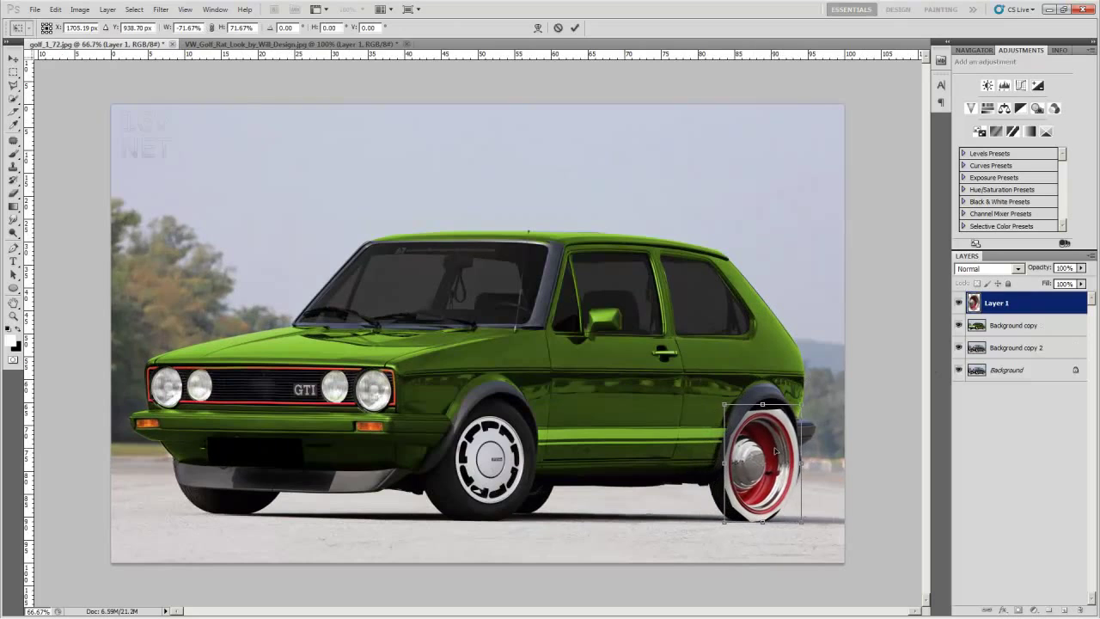
Step: Fine-tune the wheel's size and position over the rear rim and apply the transformation
drag(800, 406, 792, 419)
drag(768, 453, 773, 445)
drag(1047, 285, 1031, 290)
mouse_move(776, 471)
mouse_down()
mouse_move(765, 485)
mouse_move(782, 472)
mouse_up()
key(shift+0)
key(Return)
key(z)
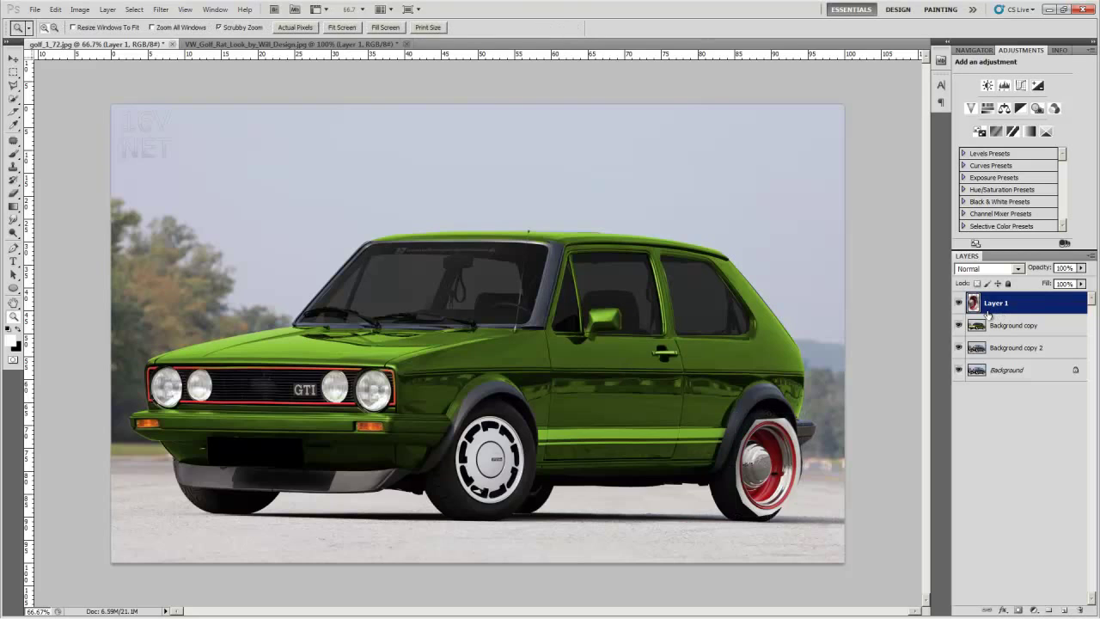
Step: Duplicate the rear wheel layer as Layer 1 copy and move the duplicate over the front wheel
right_click(1030, 307)
click(998, 315)
key(Return)
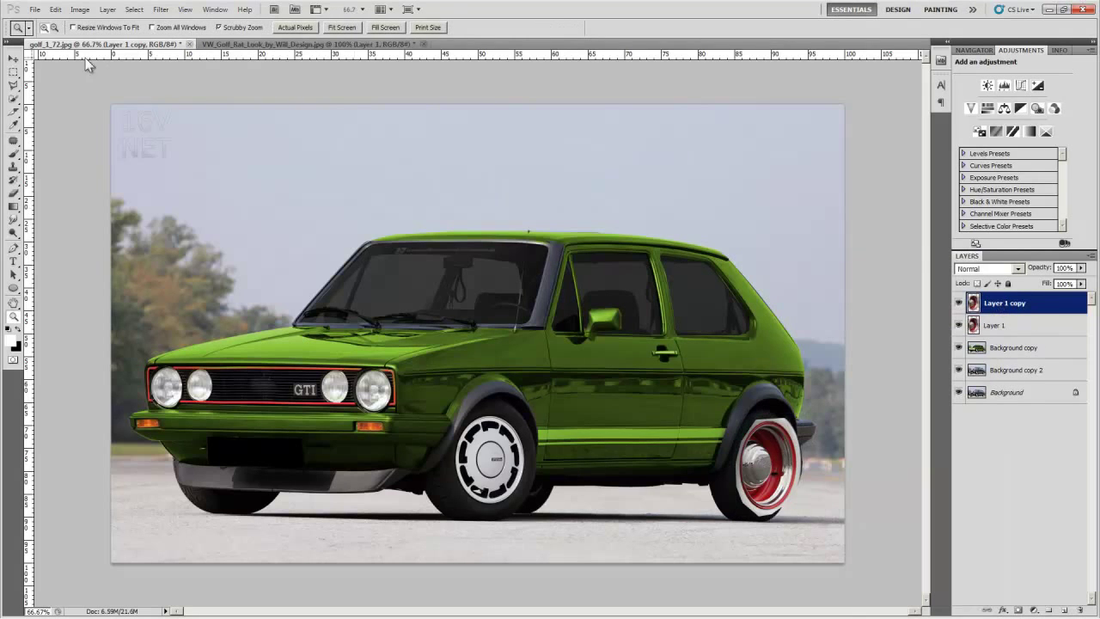
click(13, 59)
drag(769, 468, 495, 453)
Step: Lower the front wheel layer's fill to 70% and stretch the wheel to 124.86% width and 99.44% height over the original rim
key(ctrl+t)
drag(530, 504, 536, 504)
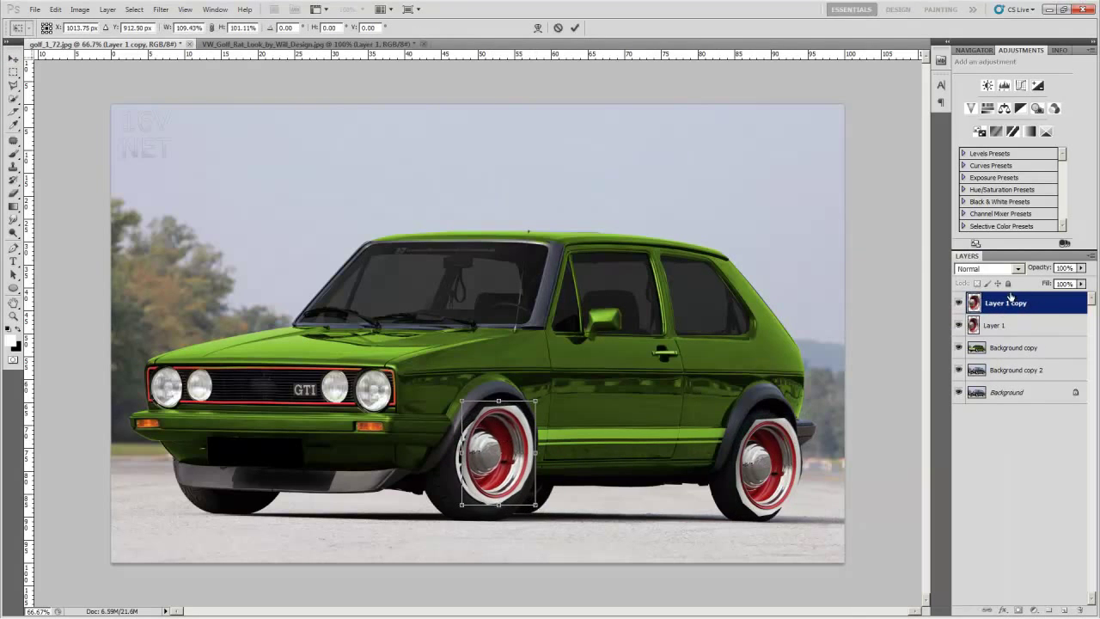
drag(1046, 283, 1019, 284)
drag(499, 453, 488, 458)
drag(525, 407, 535, 408)
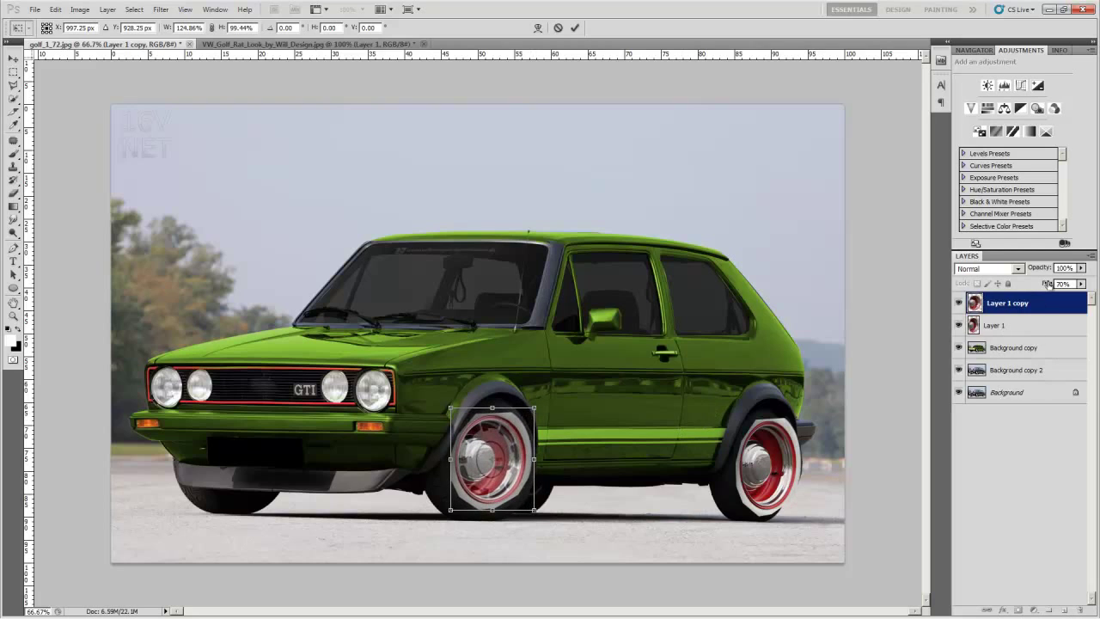
key(Return)
Step: Set the rear wheel layer's fill to 70% and resize the wheel to 82% width and 100.56% height
click(1027, 331)
key(shift+7)
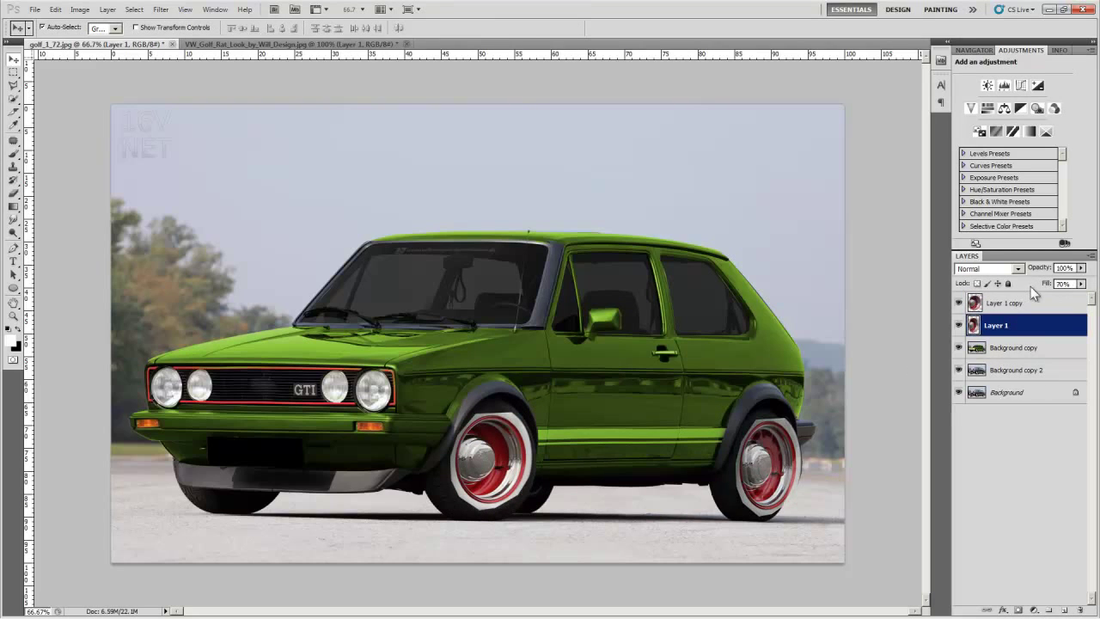
key(ctrl+t)
drag(804, 464, 739, 463)
drag(769, 414, 769, 416)
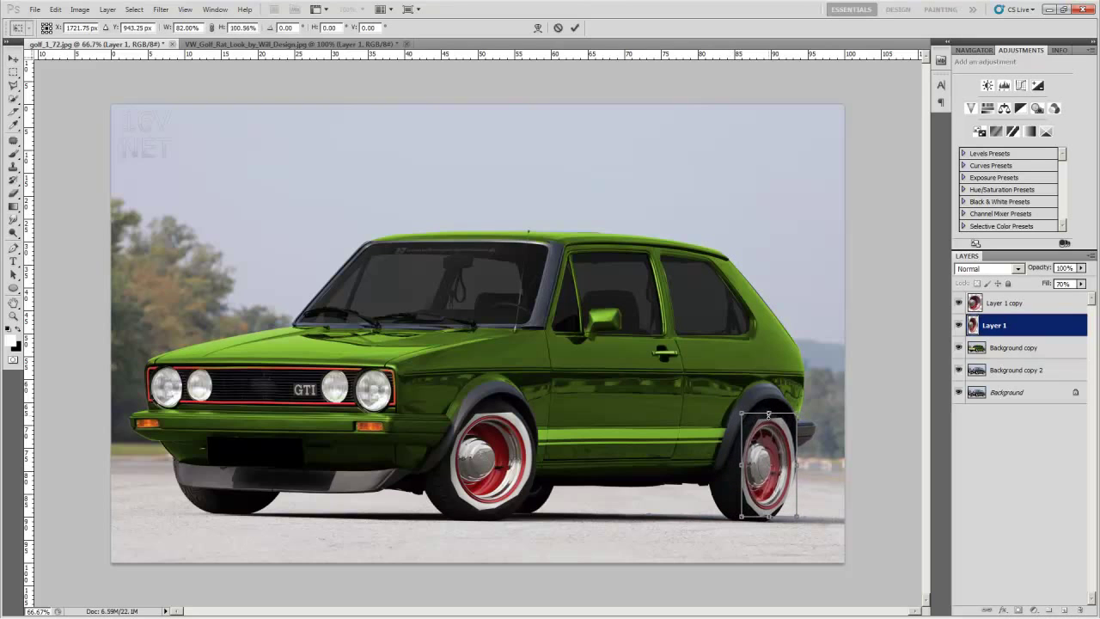
key(Return)
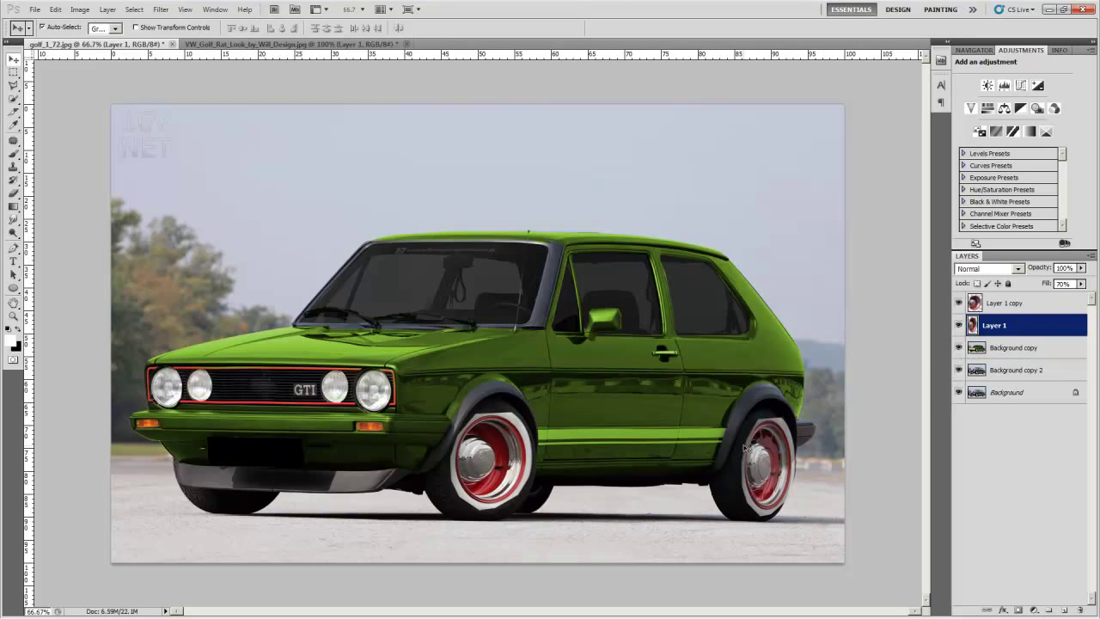
Step: Restore the rear wheel layer's fill to 100% and erase the white ring around its red rim
key(z)
click(808, 431)
click(808, 432)
drag(720, 612, 730, 613)
key(shift+0)
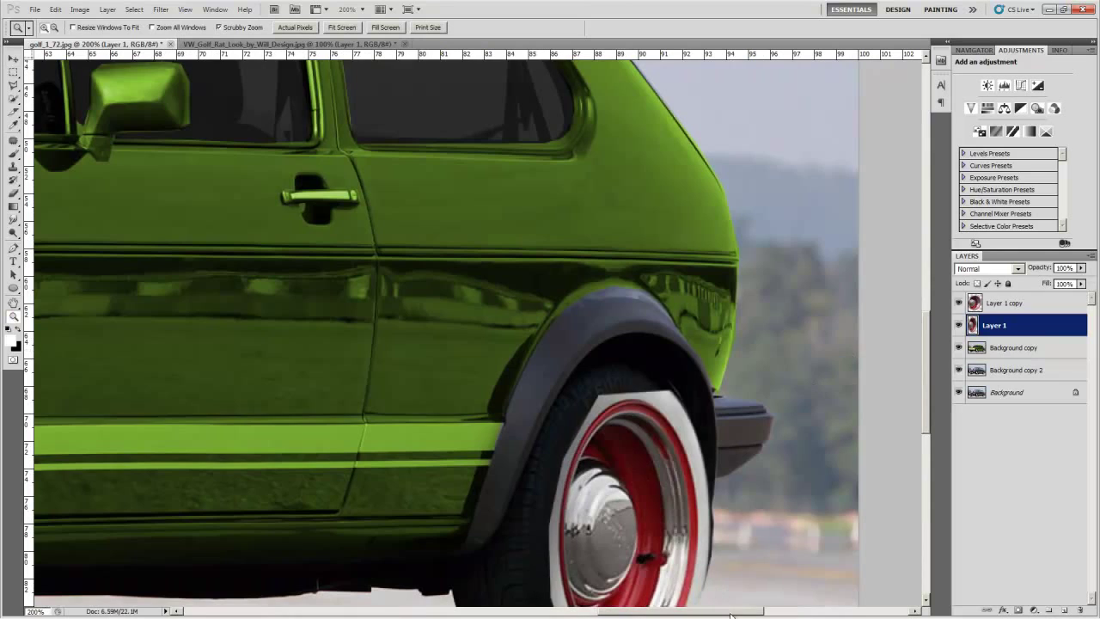
scroll(601, 516, down, 3)
click(14, 194)
click(670, 301)
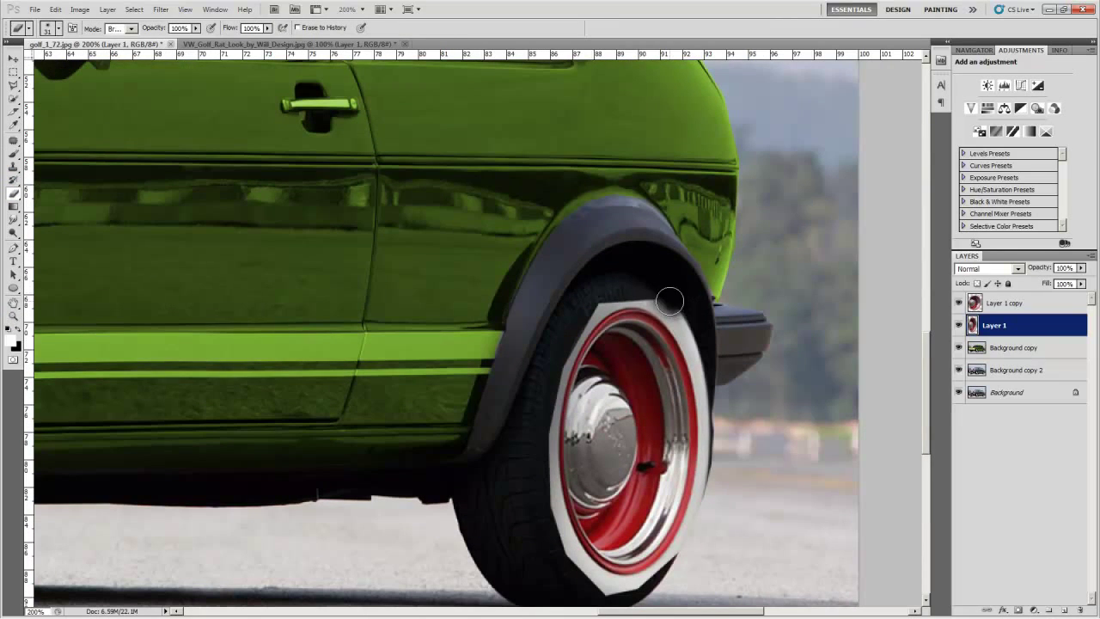
mouse_move(677, 303)
mouse_down()
mouse_move(600, 299)
mouse_move(545, 418)
mouse_move(557, 543)
mouse_move(612, 592)
mouse_move(679, 559)
mouse_move(545, 496)
mouse_move(559, 349)
mouse_move(706, 383)
mouse_move(710, 503)
mouse_move(688, 333)
mouse_up()
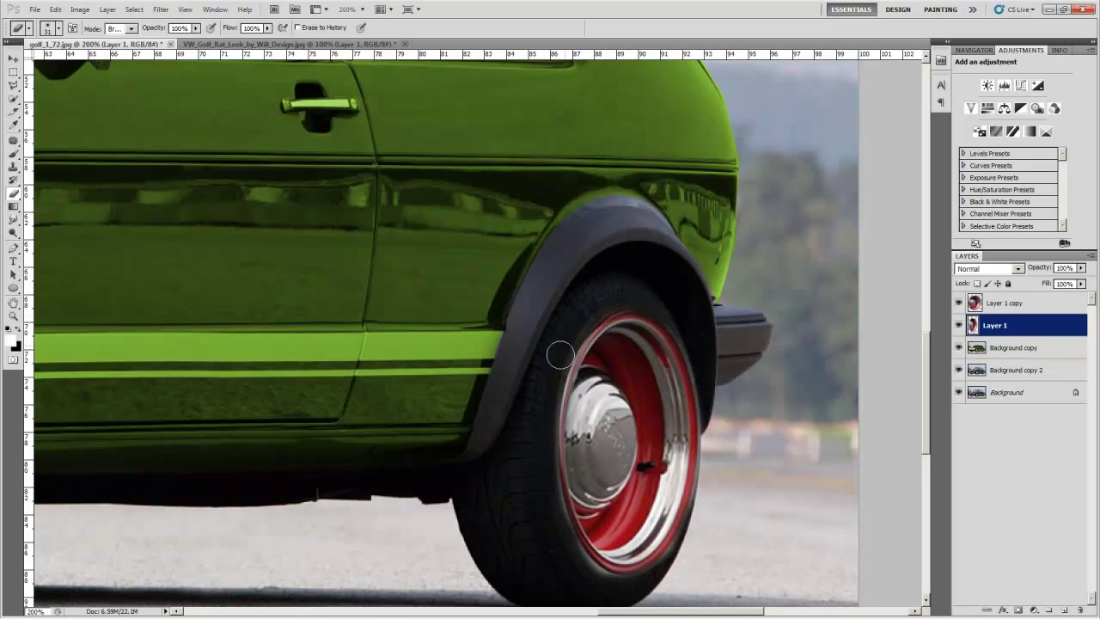
drag(552, 505, 614, 574)
Step: Erase the white ring around the front wheel's red rim on Layer 1 copy
drag(710, 610, 583, 610)
click(1008, 303)
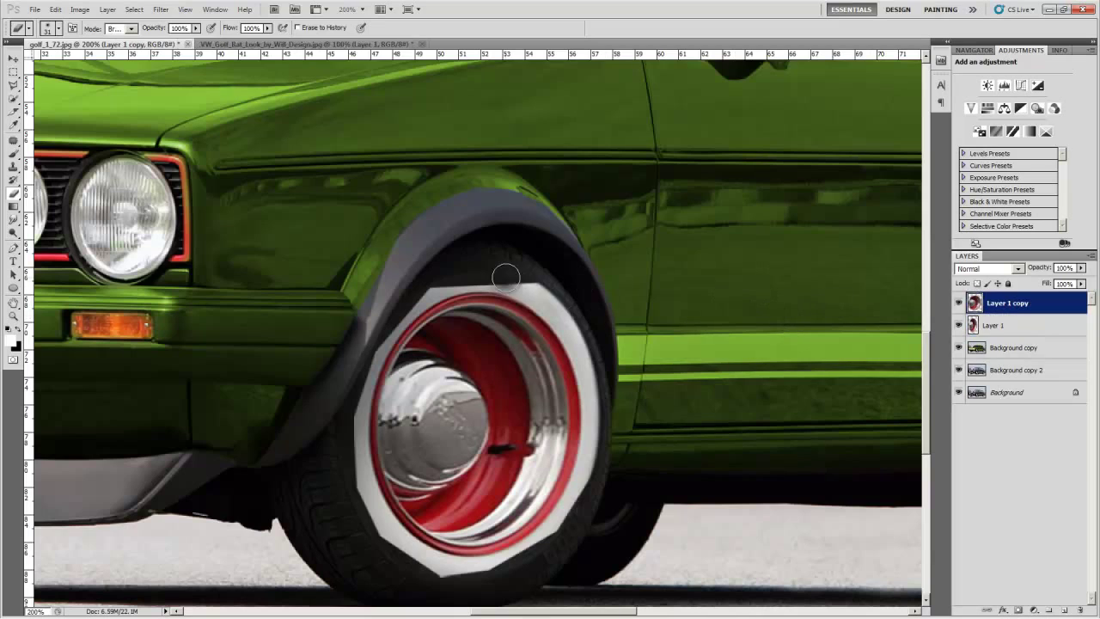
mouse_move(505, 279)
mouse_down()
mouse_move(570, 325)
mouse_move(593, 402)
mouse_move(552, 526)
mouse_move(451, 570)
mouse_move(371, 486)
mouse_move(361, 430)
mouse_move(374, 346)
mouse_move(492, 280)
mouse_move(589, 413)
mouse_move(345, 487)
mouse_up()
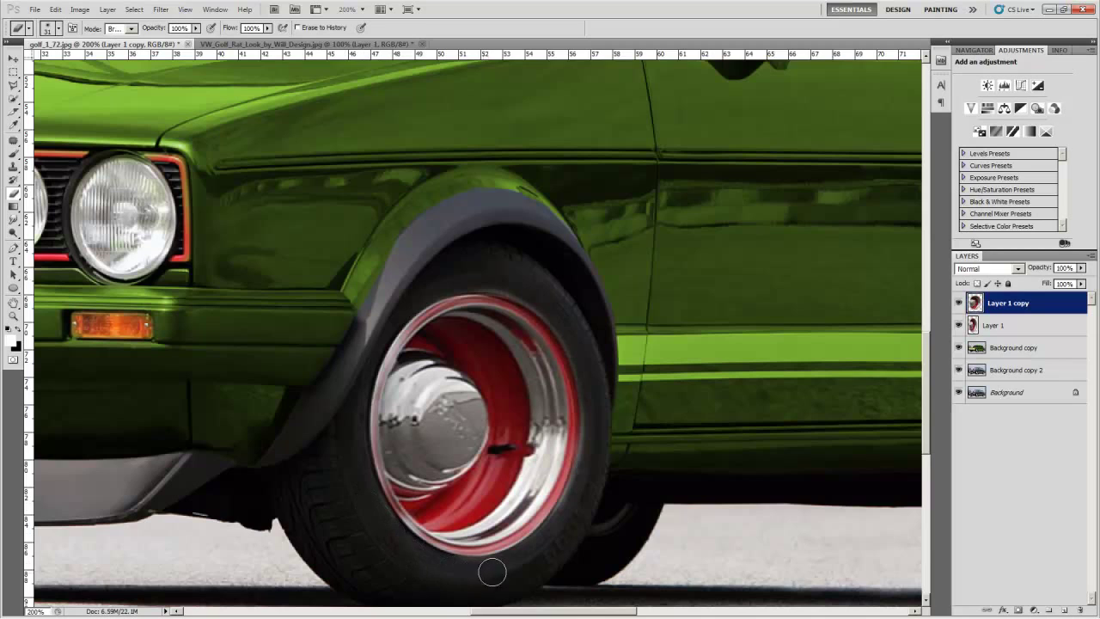
mouse_move(525, 283)
mouse_down()
mouse_move(585, 481)
mouse_move(411, 565)
mouse_up()
Step: Merge both wheel layers down into Background copy
click(13, 316)
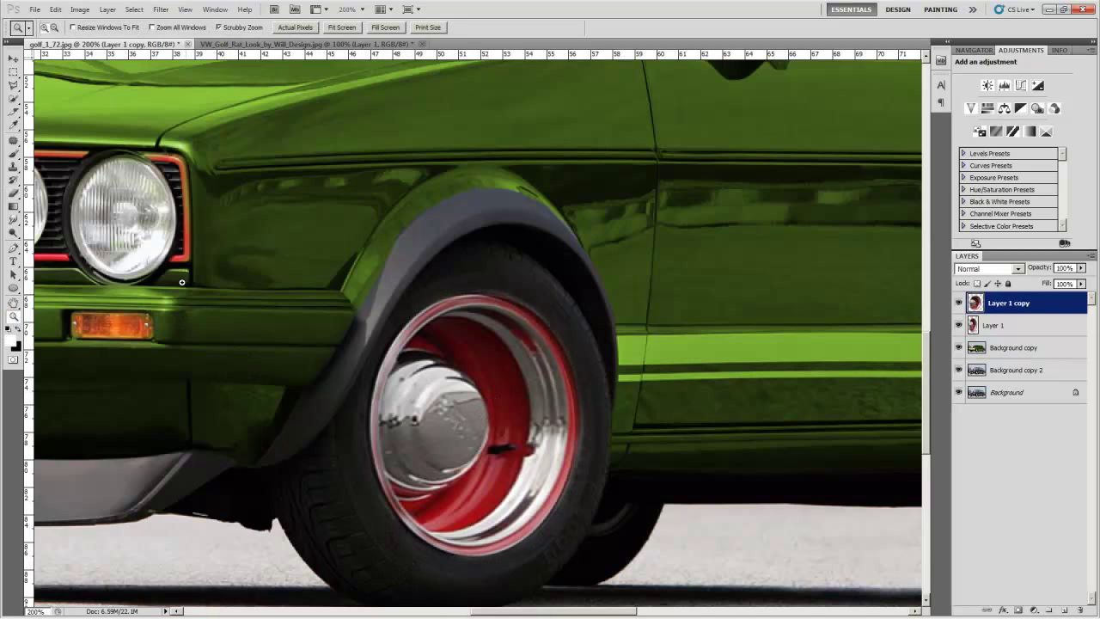
alt+click(312, 263)
alt+click(370, 276)
right_click(1020, 308)
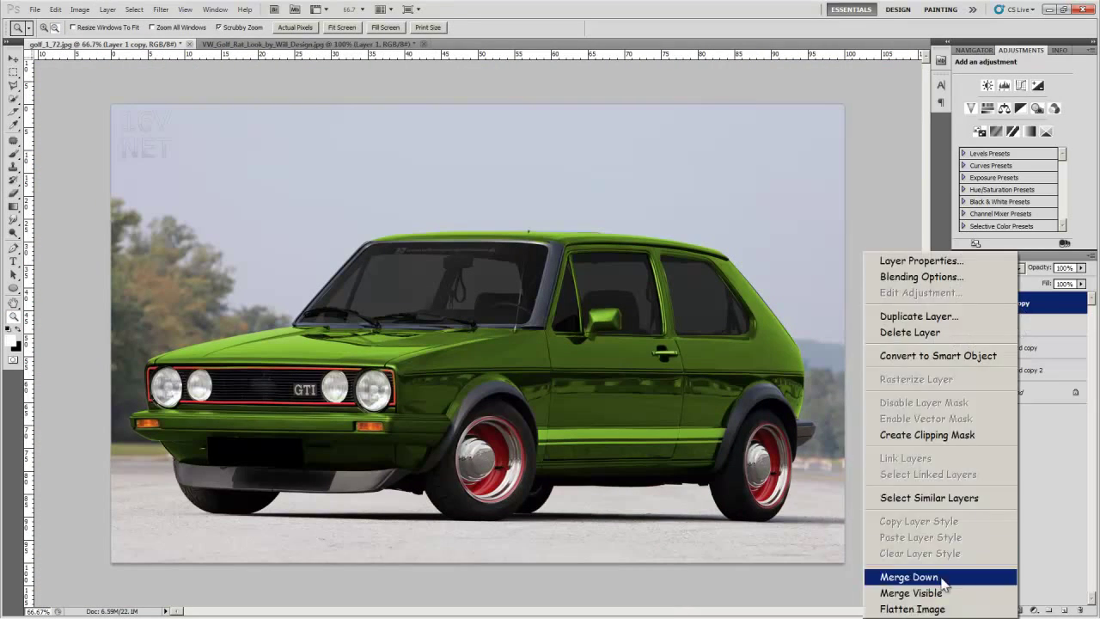
click(941, 578)
right_click(1009, 308)
click(932, 579)
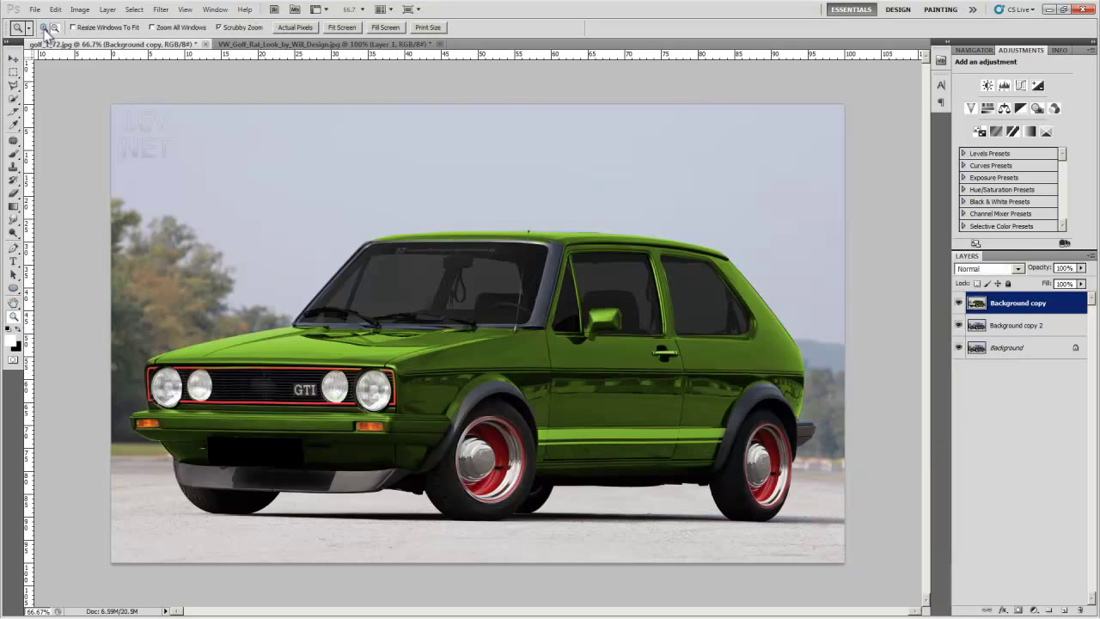
Step: Start a polygonal lasso outline on Background copy along the outer end of the front bumper and down the front spoiler's edge
click(232, 500)
click(293, 477)
drag(397, 611, 324, 611)
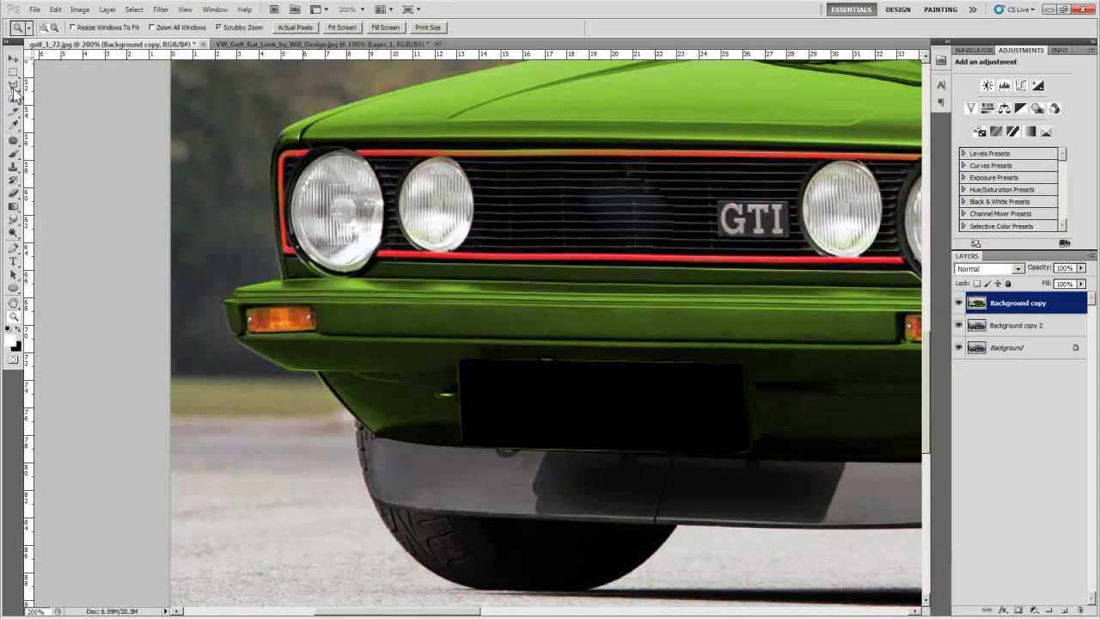
click(14, 90)
click(110, 309)
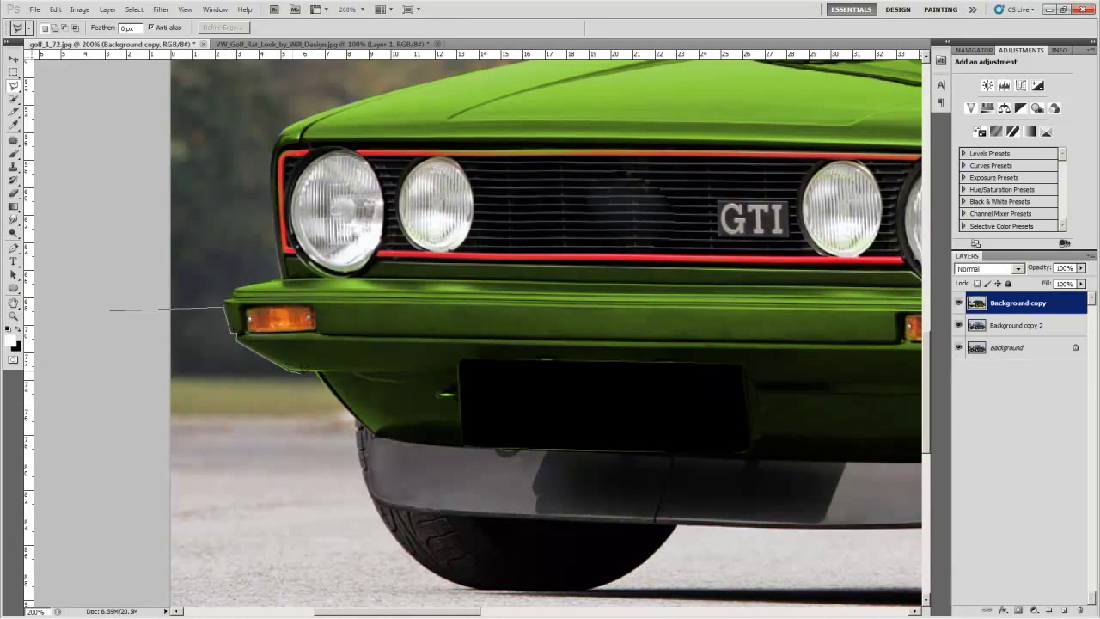
click(373, 435)
click(368, 467)
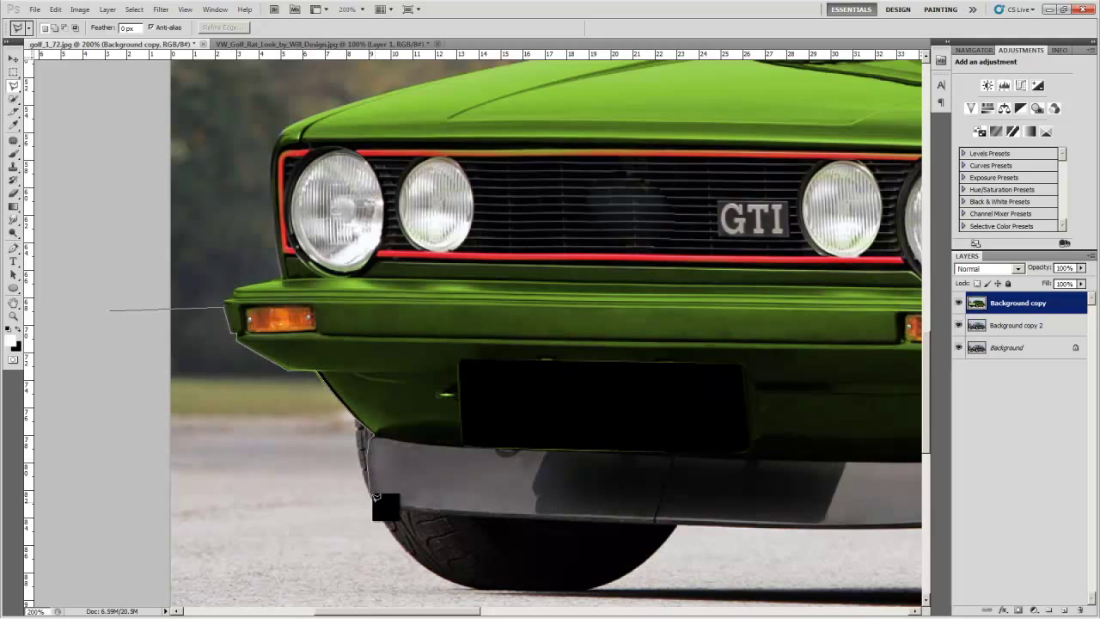
click(376, 502)
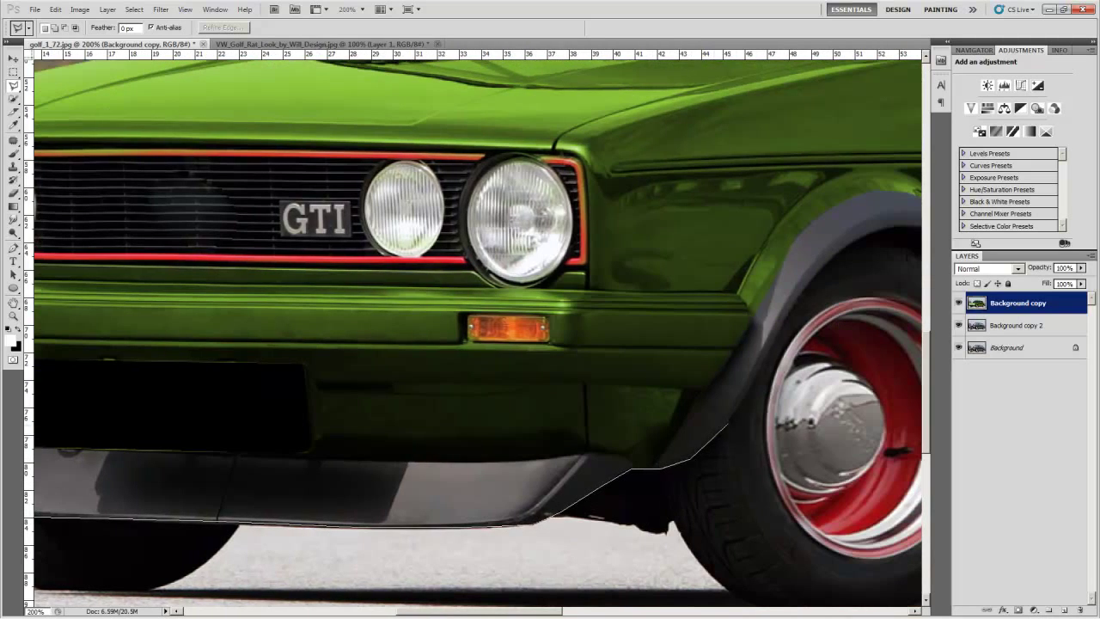
Step: Continue the lasso outline along the spoiler, the inner edge of the front wheel arch, the side sill and the rear wheel arch
click(820, 270)
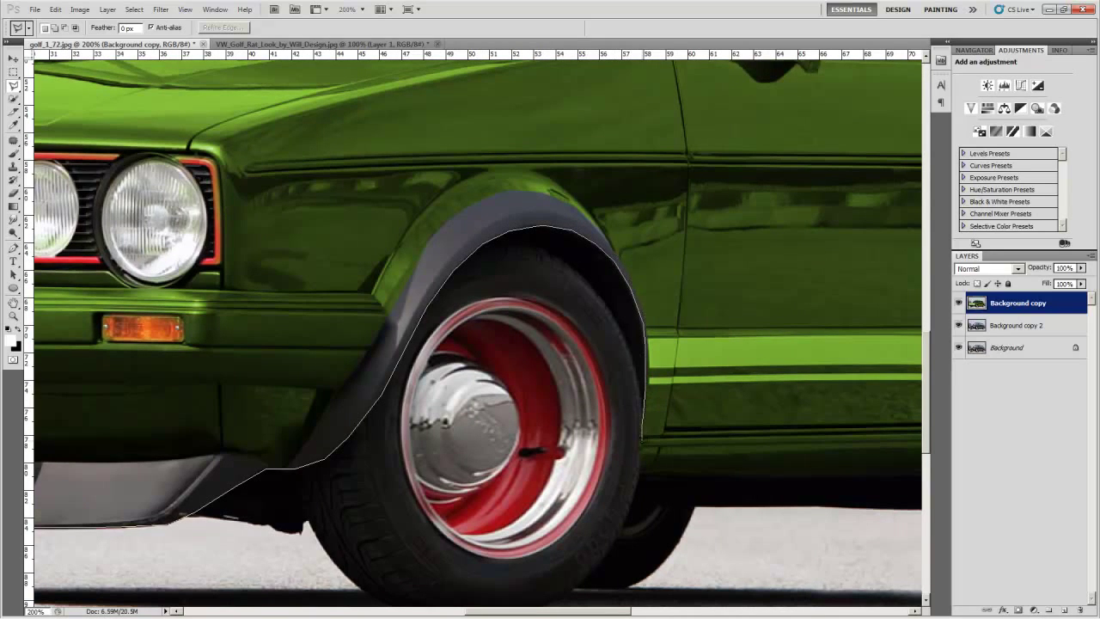
drag(801, 480, 344, 450)
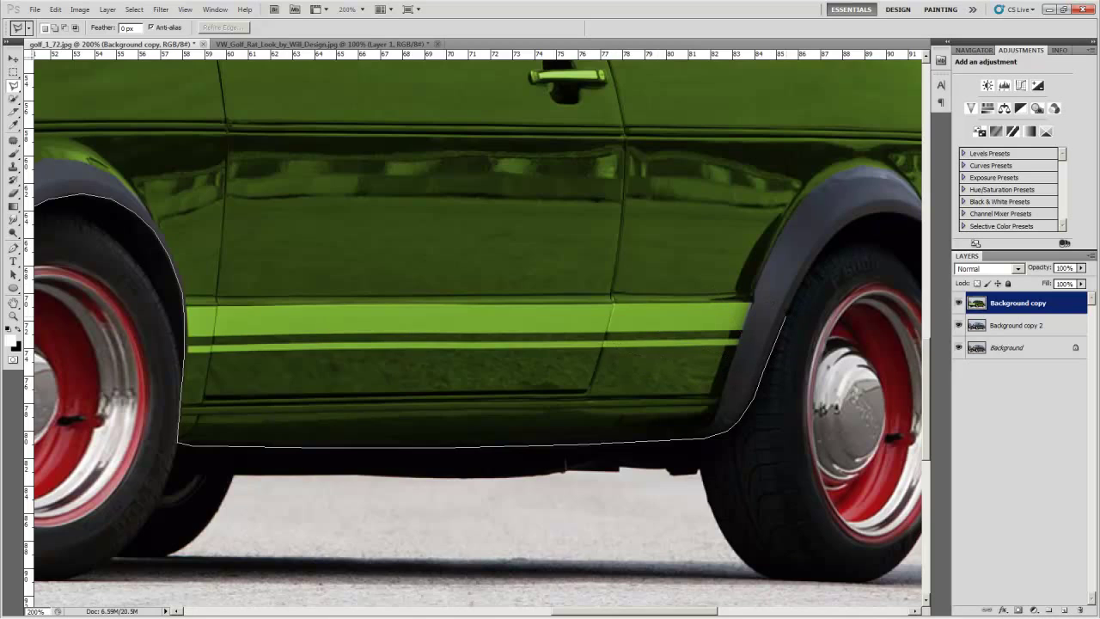
drag(870, 210, 575, 213)
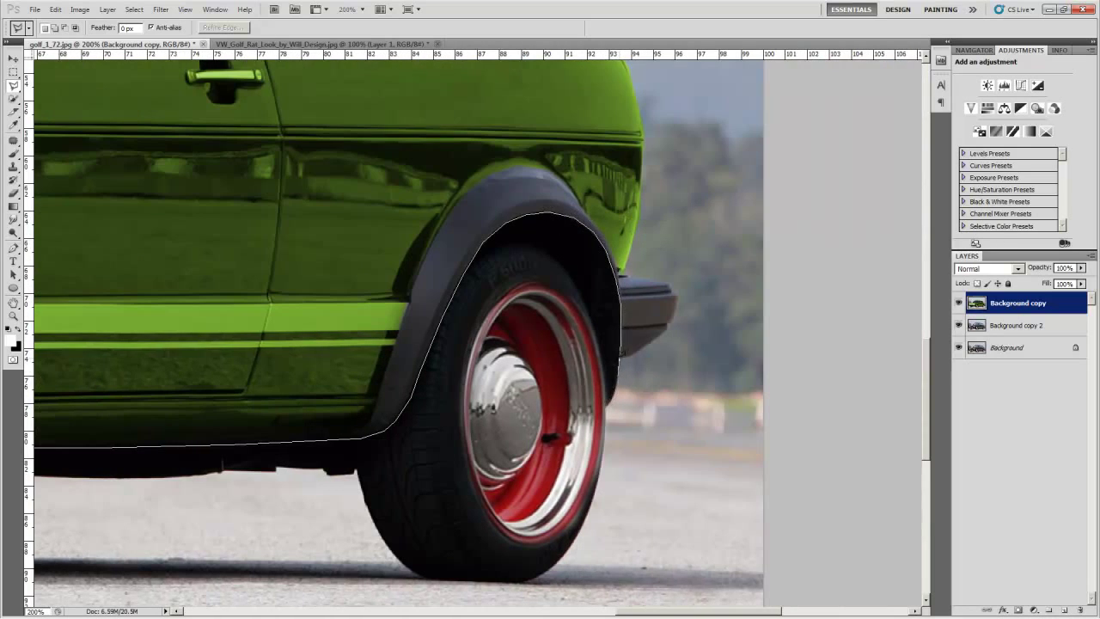
Step: Close the lasso selection outside the canvas around the sky, enclosing the car body without its wheels and the road
click(826, 291)
click(811, 130)
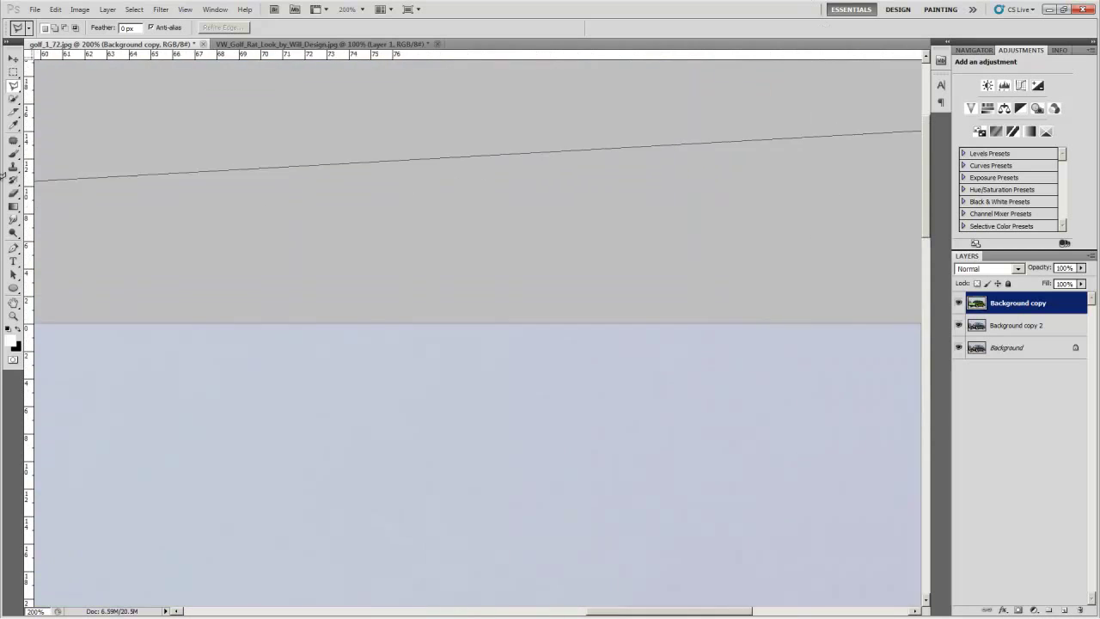
click(252, 153)
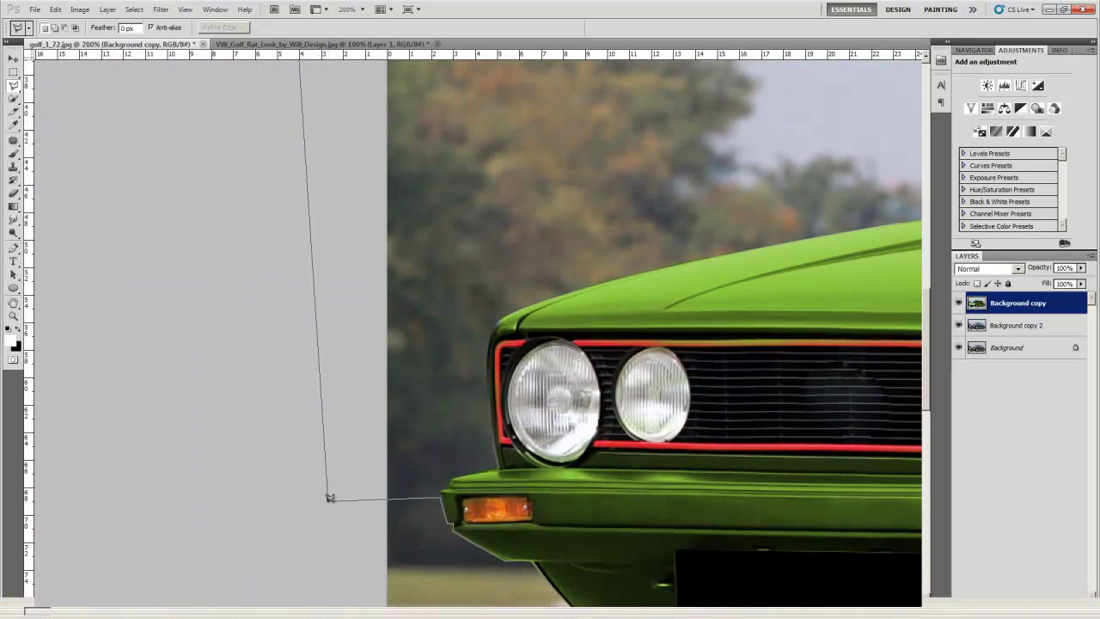
click(326, 500)
key(z)
alt+click(290, 284)
alt+click(290, 285)
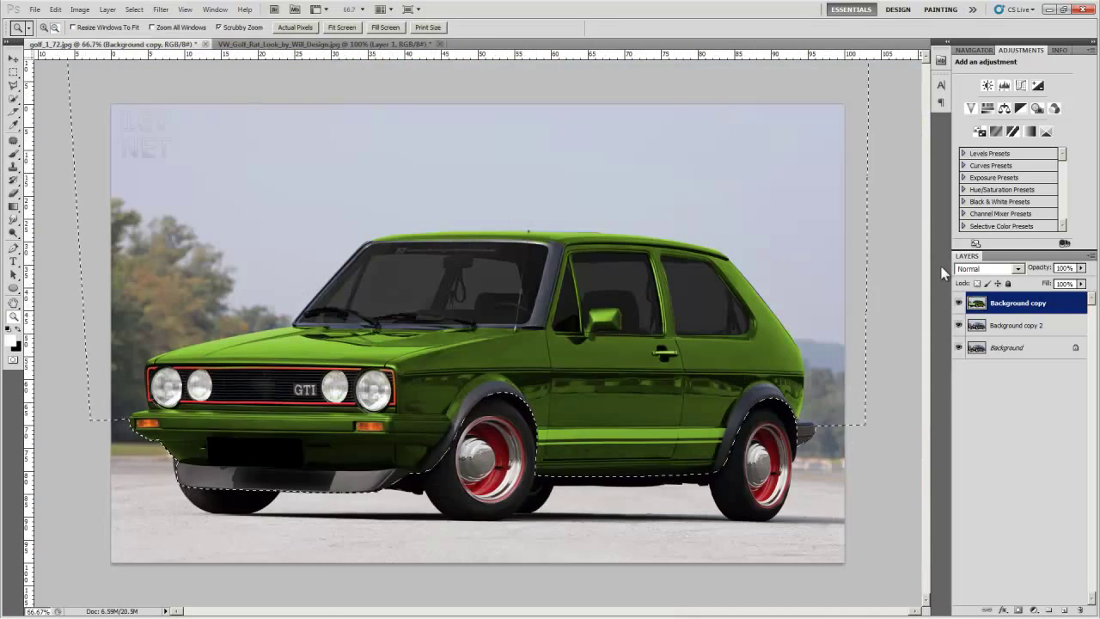
Step: Copy the selected car body to a new layer and merge Background copy down into Background copy 2
key(ctrl+j)
key(v)
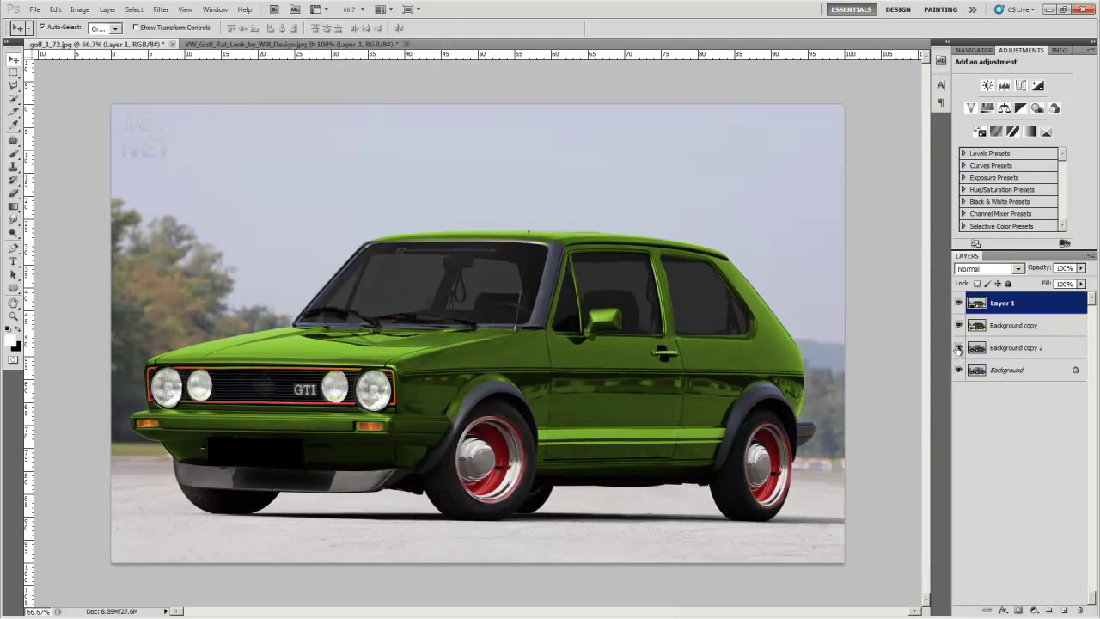
right_click(988, 325)
click(898, 332)
Step: Try merging Background copy 2 down into Background and moving the car body on Layer 1
click(1030, 303)
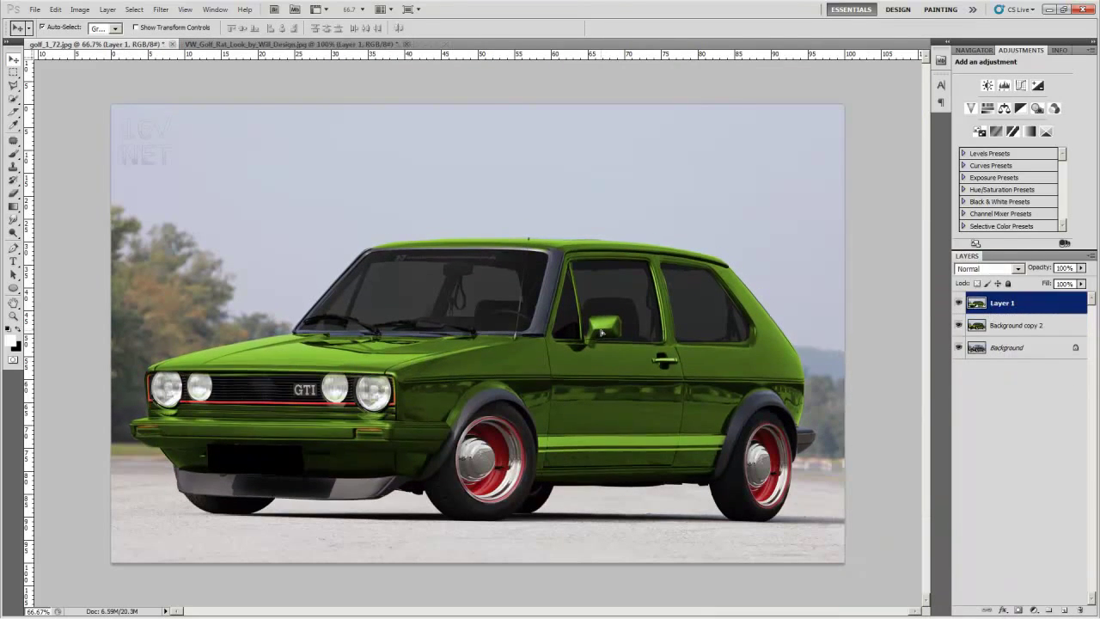
right_click(1004, 341)
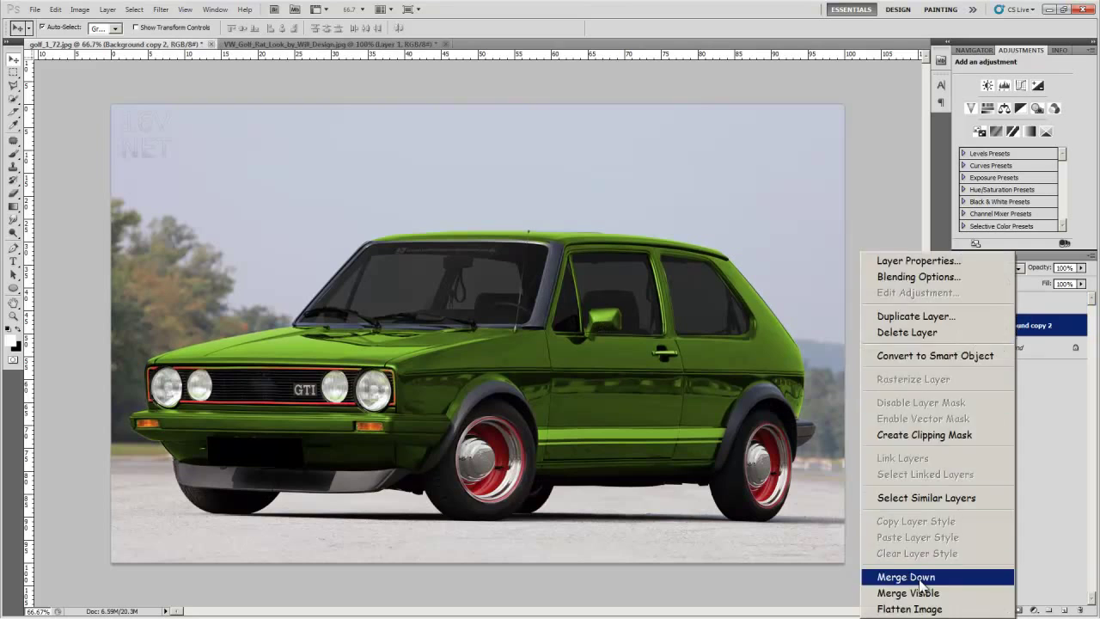
click(909, 575)
drag(639, 350, 697, 255)
key(ctrl+alt+z)
key(ctrl+alt+z)
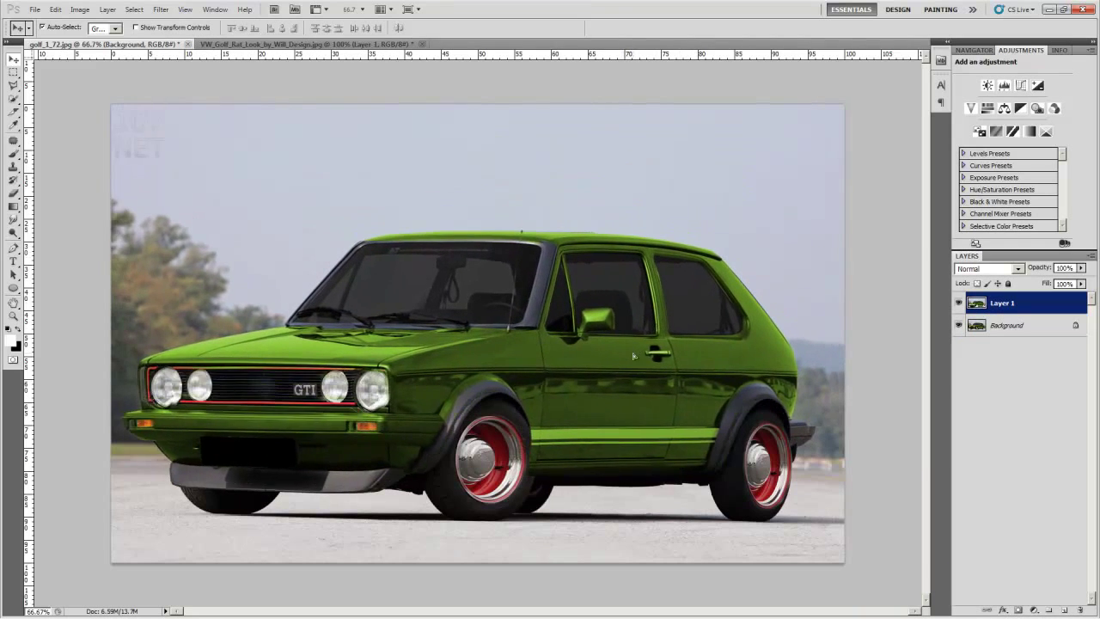
Step: With the Background layer hidden, lower the car body on Layer 1 over the wheels and merge it down into Background copy 2
click(959, 347)
click(960, 348)
click(959, 348)
click(1001, 308)
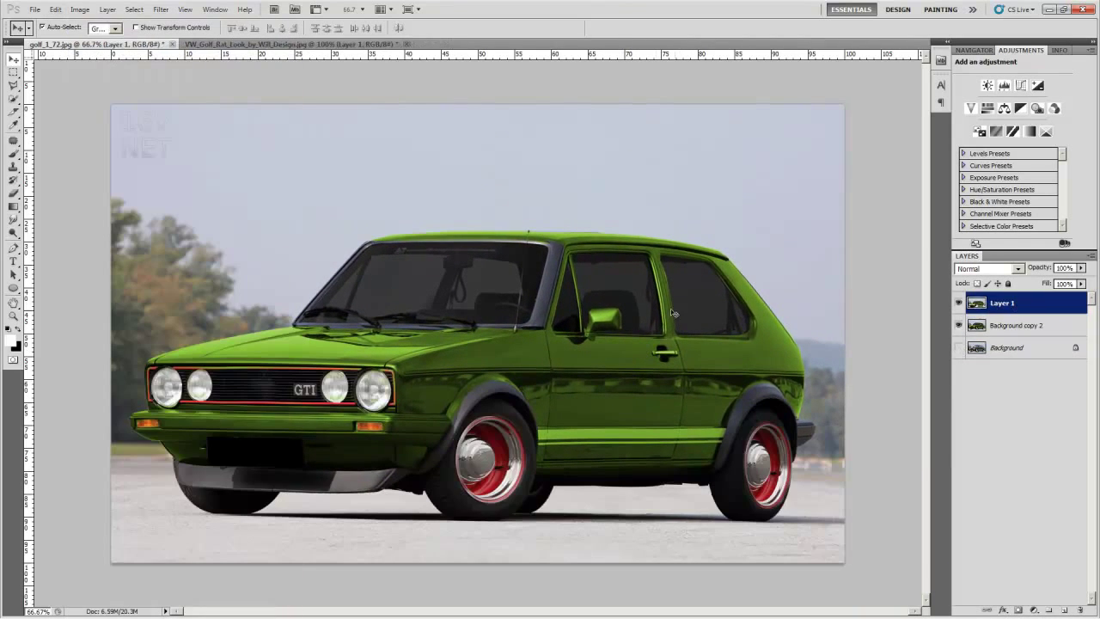
mouse_move(661, 311)
mouse_down()
mouse_move(651, 302)
mouse_move(659, 325)
mouse_up()
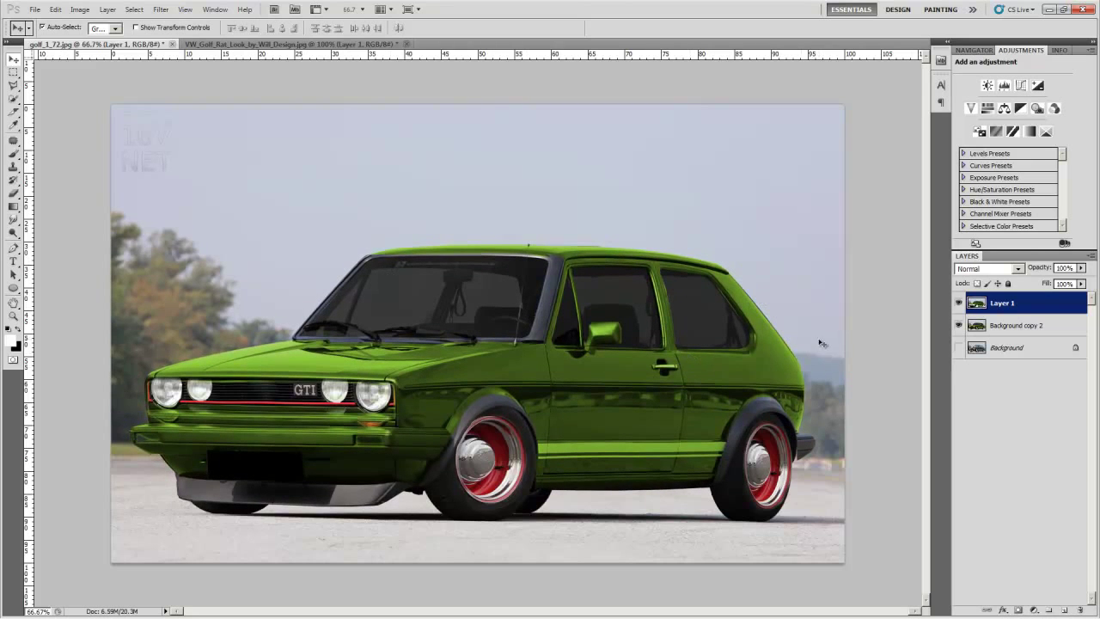
right_click(1023, 302)
click(945, 578)
Step: Patch over the leftover headlight traces beneath the two headlights on the GTI badge side using clean bodywork
key(j)
scroll(400, 440, up, 2)
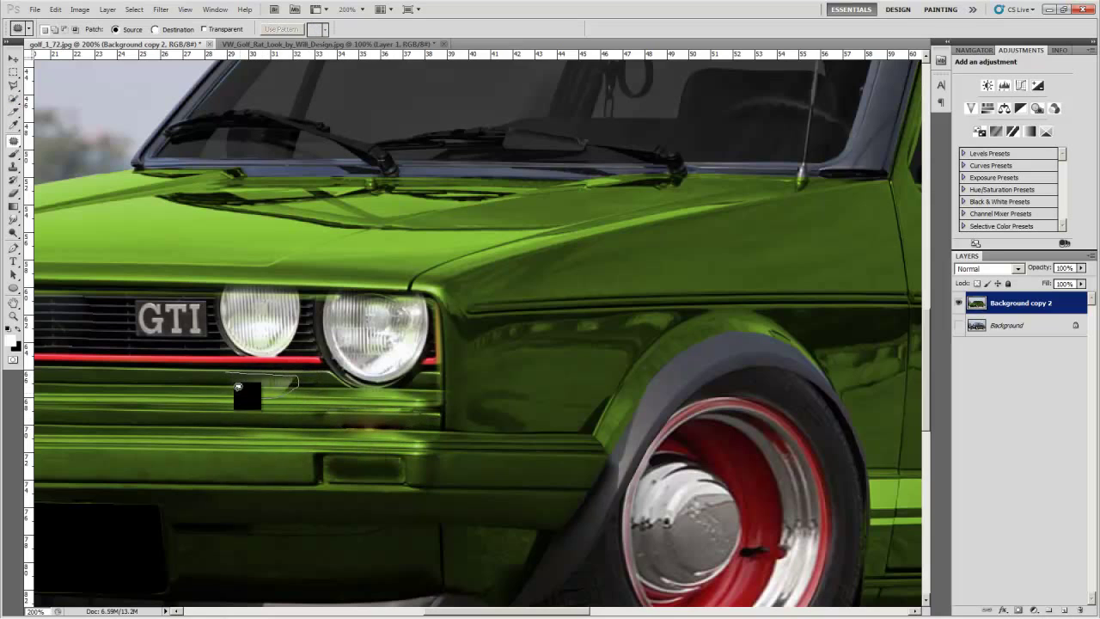
drag(238, 387, 229, 378)
drag(247, 385, 159, 385)
click(327, 403)
Step: Remove both turn signals from the front bumper by patching them with clean bumper areas
mouse_move(457, 612)
mouse_down()
mouse_move(329, 604)
mouse_move(451, 608)
mouse_up()
mouse_move(337, 445)
mouse_down()
mouse_move(449, 488)
mouse_move(338, 446)
mouse_move(245, 457)
mouse_up()
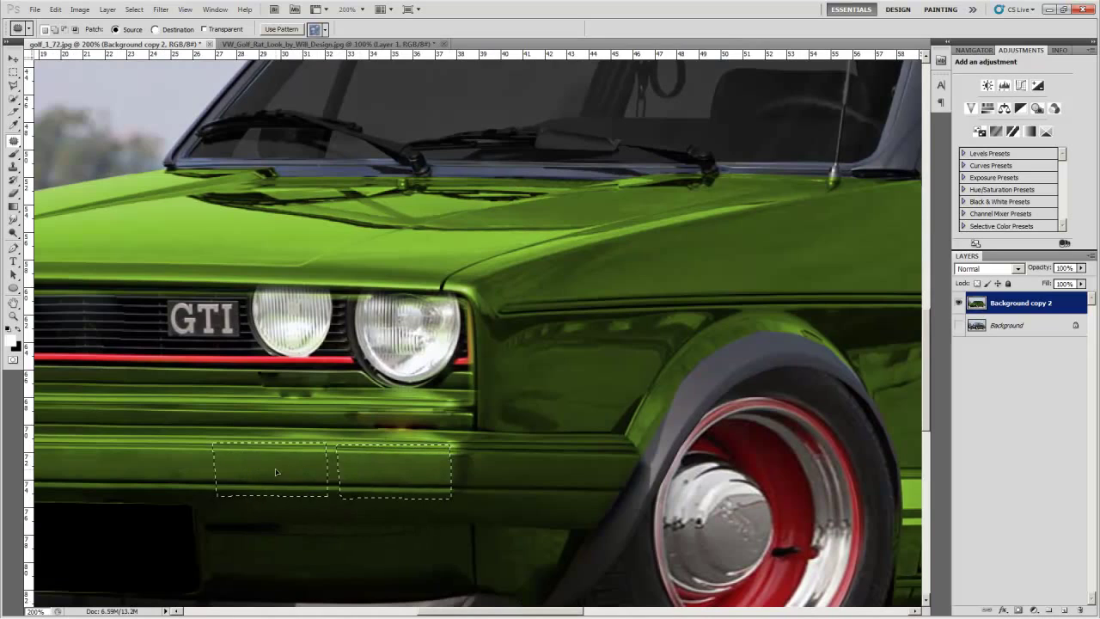
click(375, 553)
drag(440, 611, 339, 611)
mouse_move(226, 443)
mouse_down()
mouse_move(314, 448)
mouse_move(230, 443)
mouse_move(366, 468)
mouse_up()
click(570, 470)
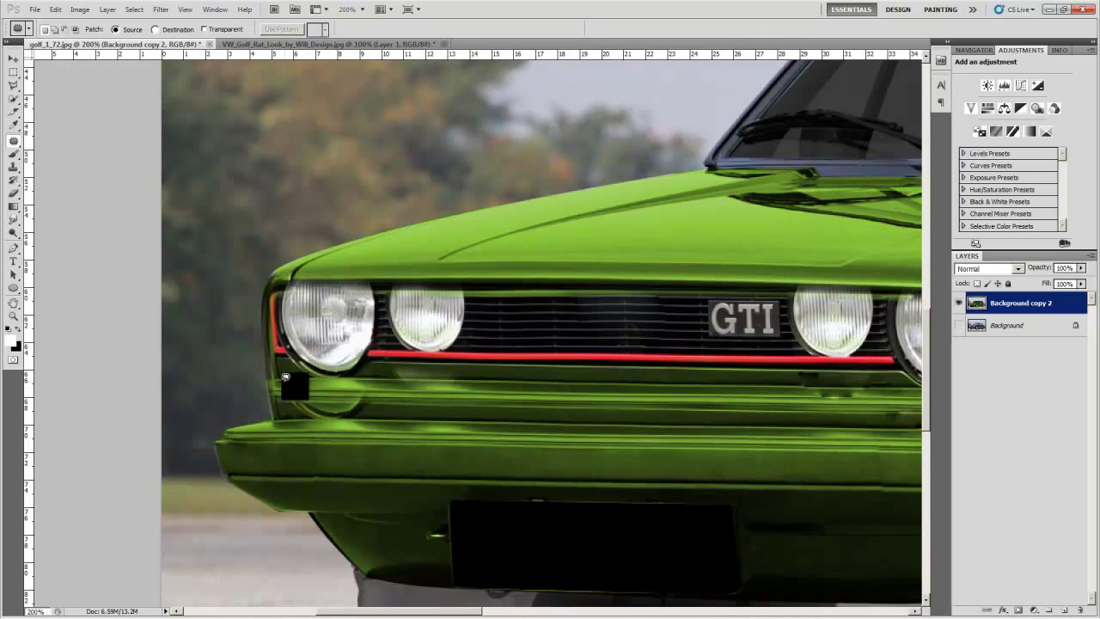
Step: Patch out the remaining headlight traces beneath the grille and clear the selection
mouse_move(286, 376)
mouse_down()
mouse_move(288, 412)
mouse_move(379, 390)
mouse_move(556, 414)
mouse_up()
click(516, 432)
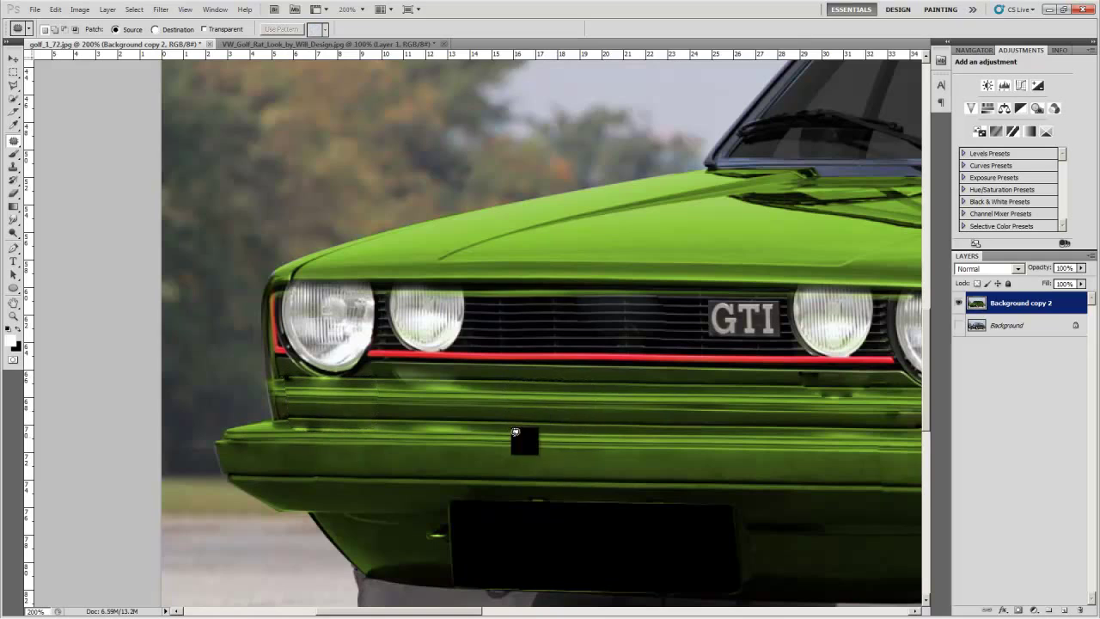
mouse_move(388, 356)
mouse_down()
mouse_move(424, 391)
mouse_move(472, 356)
mouse_move(388, 360)
mouse_up()
drag(430, 377, 552, 377)
click(557, 448)
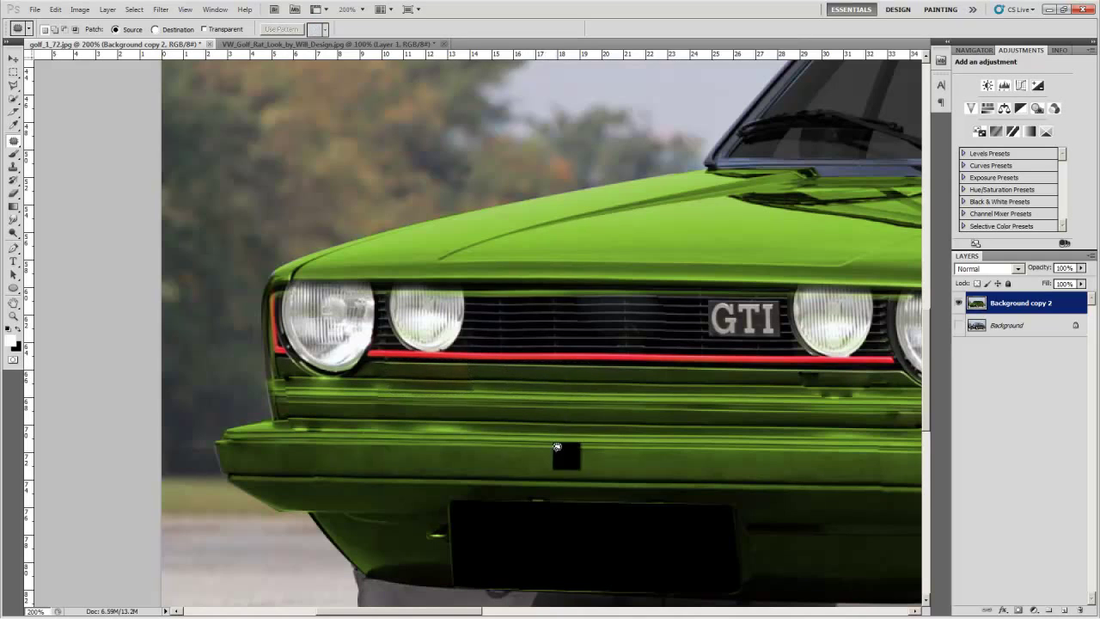
mouse_move(806, 368)
mouse_down()
mouse_move(838, 413)
mouse_move(808, 365)
mouse_move(737, 394)
mouse_up()
key(ctrl+d)
Step: Show the whole car and make the original Background layer visible again
click(14, 316)
alt+click(182, 195)
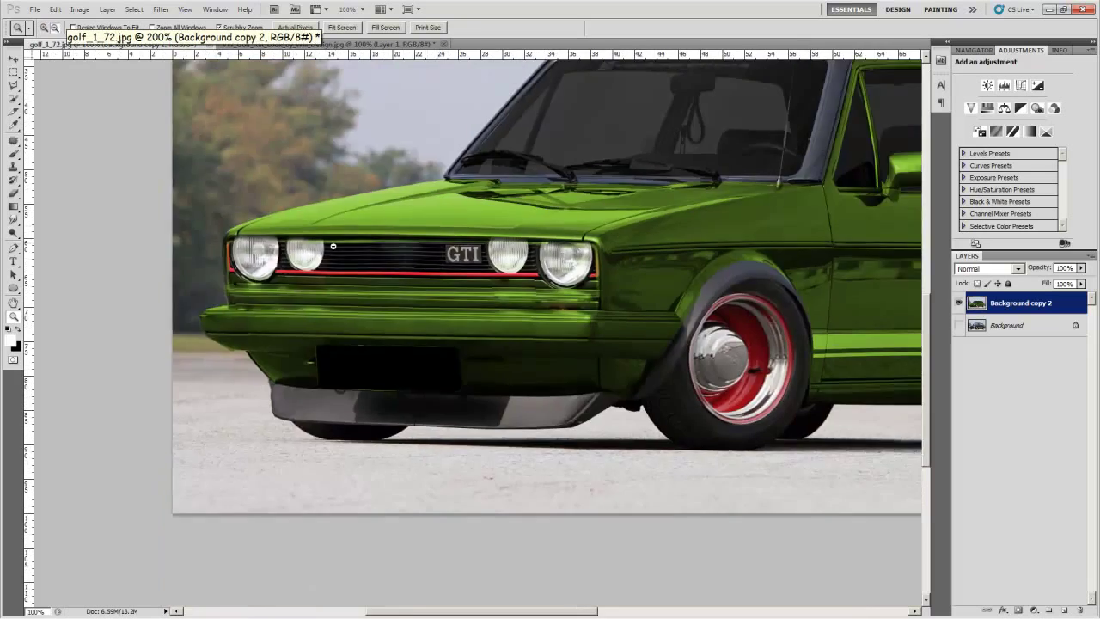
alt+click(334, 246)
click(957, 326)
Step: Toggle the Background copy 2 layer's visibility to compare the tuned car with the original photo
click(959, 303)
click(959, 304)
click(958, 303)
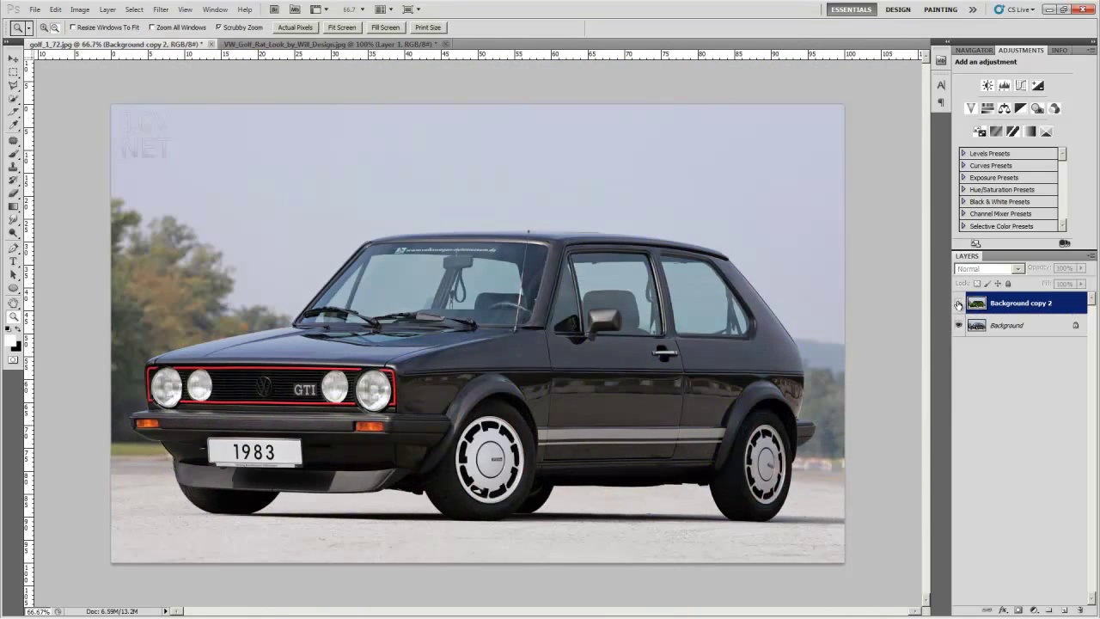
click(959, 303)
click(959, 303)
click(958, 304)
click(959, 304)
click(959, 304)
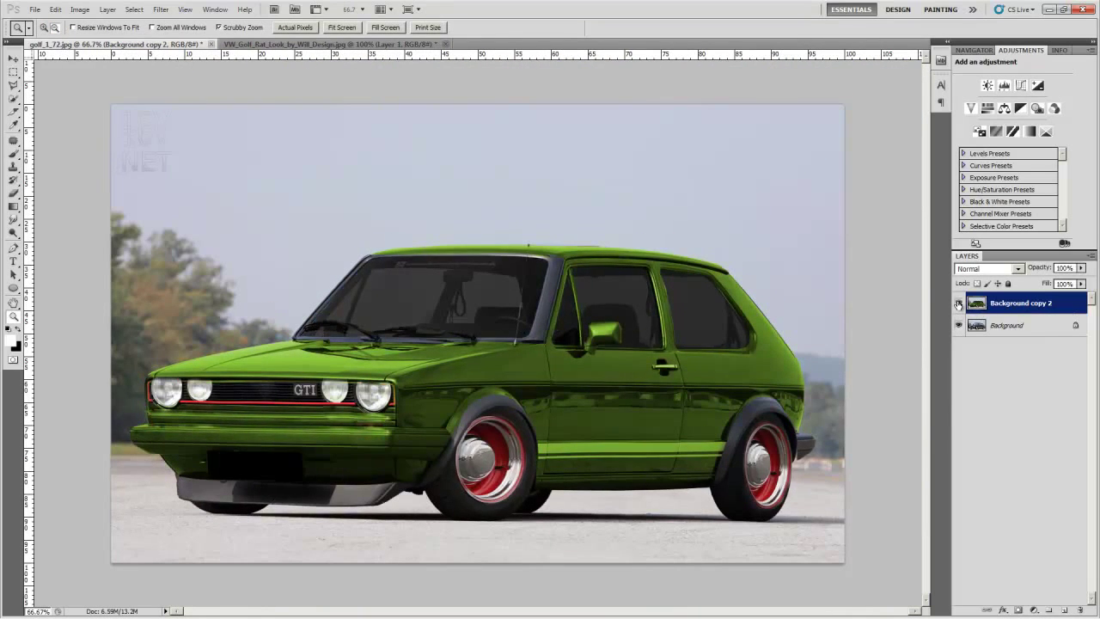